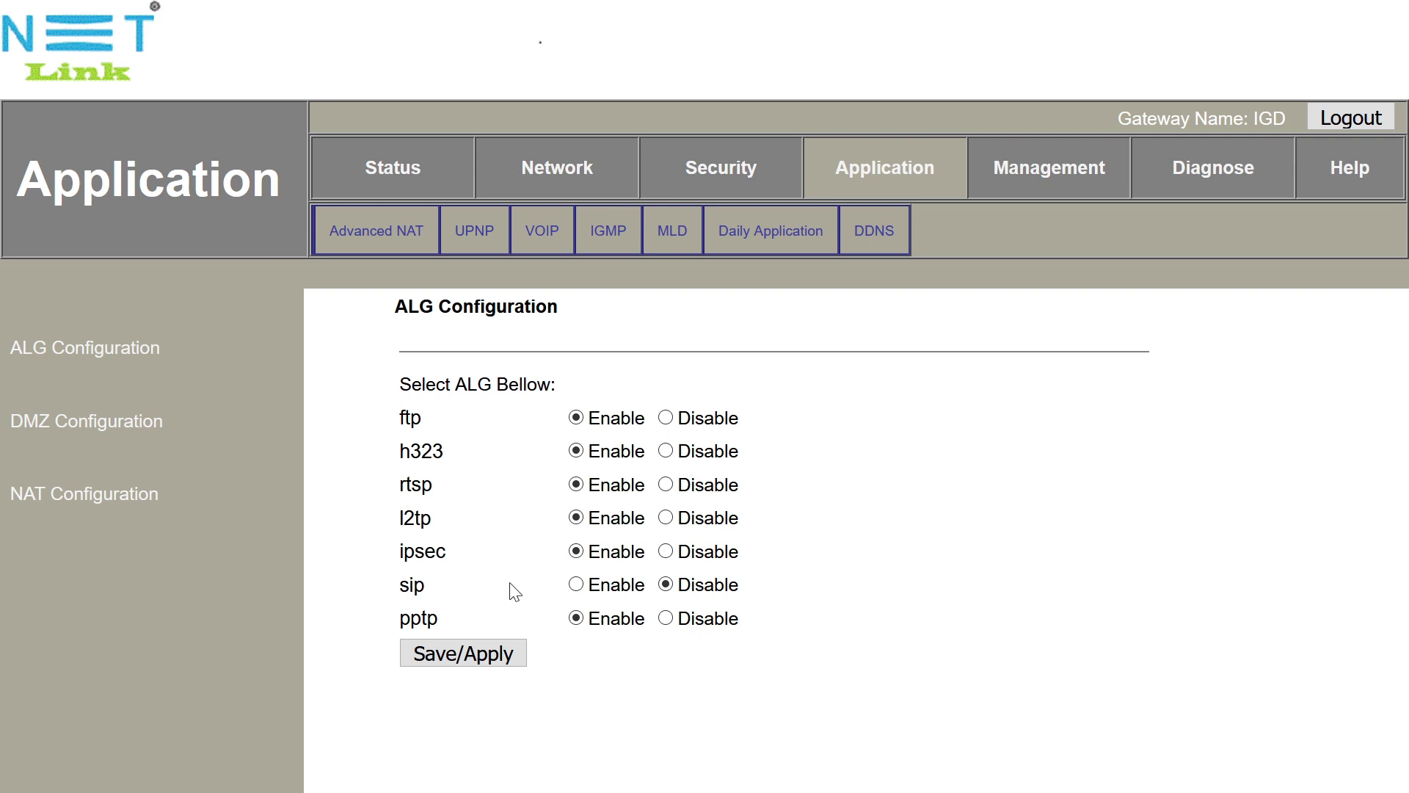
- Enable the sip ALG and apply the ALG configuration
{"action": "left_click", "coordinate": [578, 585]}
{"action": "left_click", "coordinate": [471, 655]}
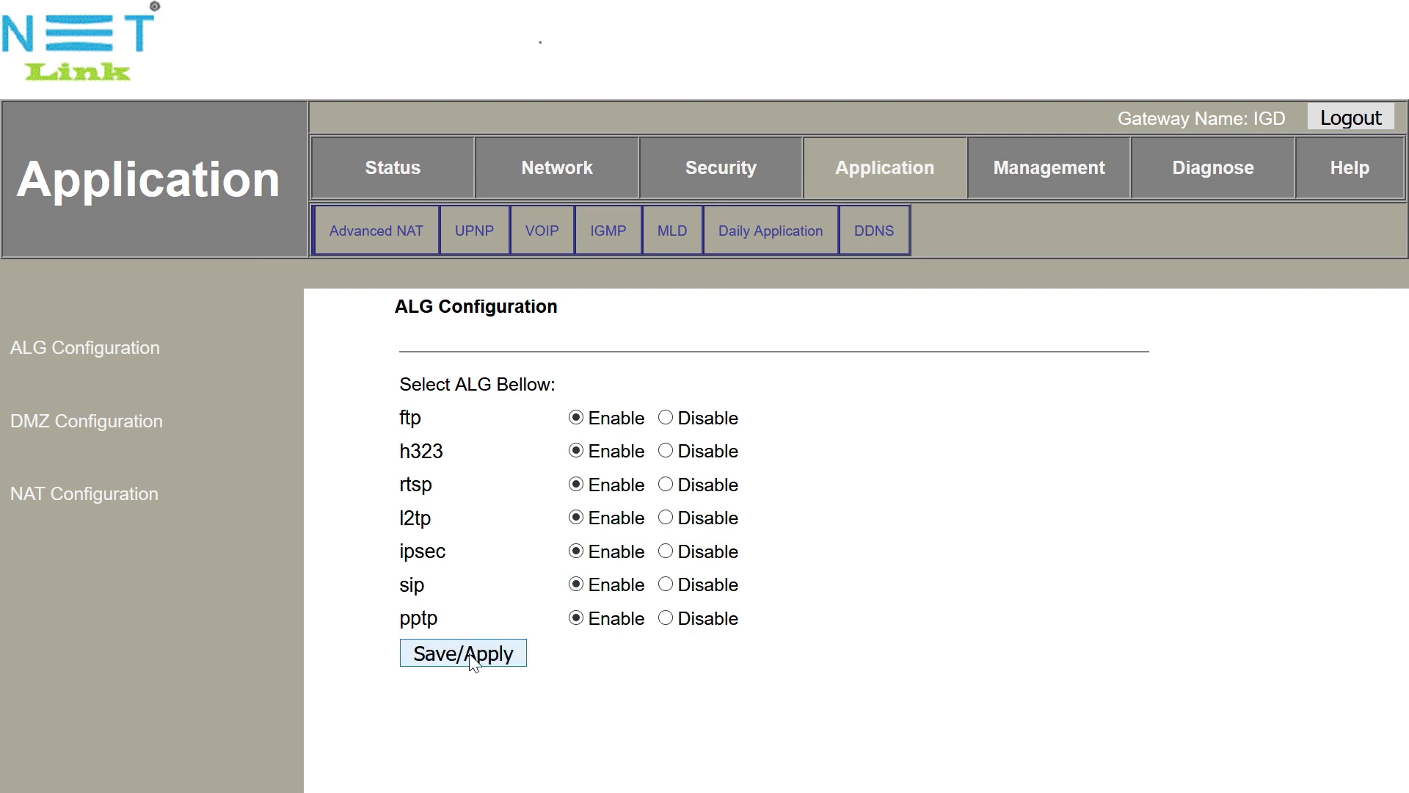
- In the VOIP configuration, choose Soft Switch SIP as the server type
{"action": "left_click", "coordinate": [542, 234]}
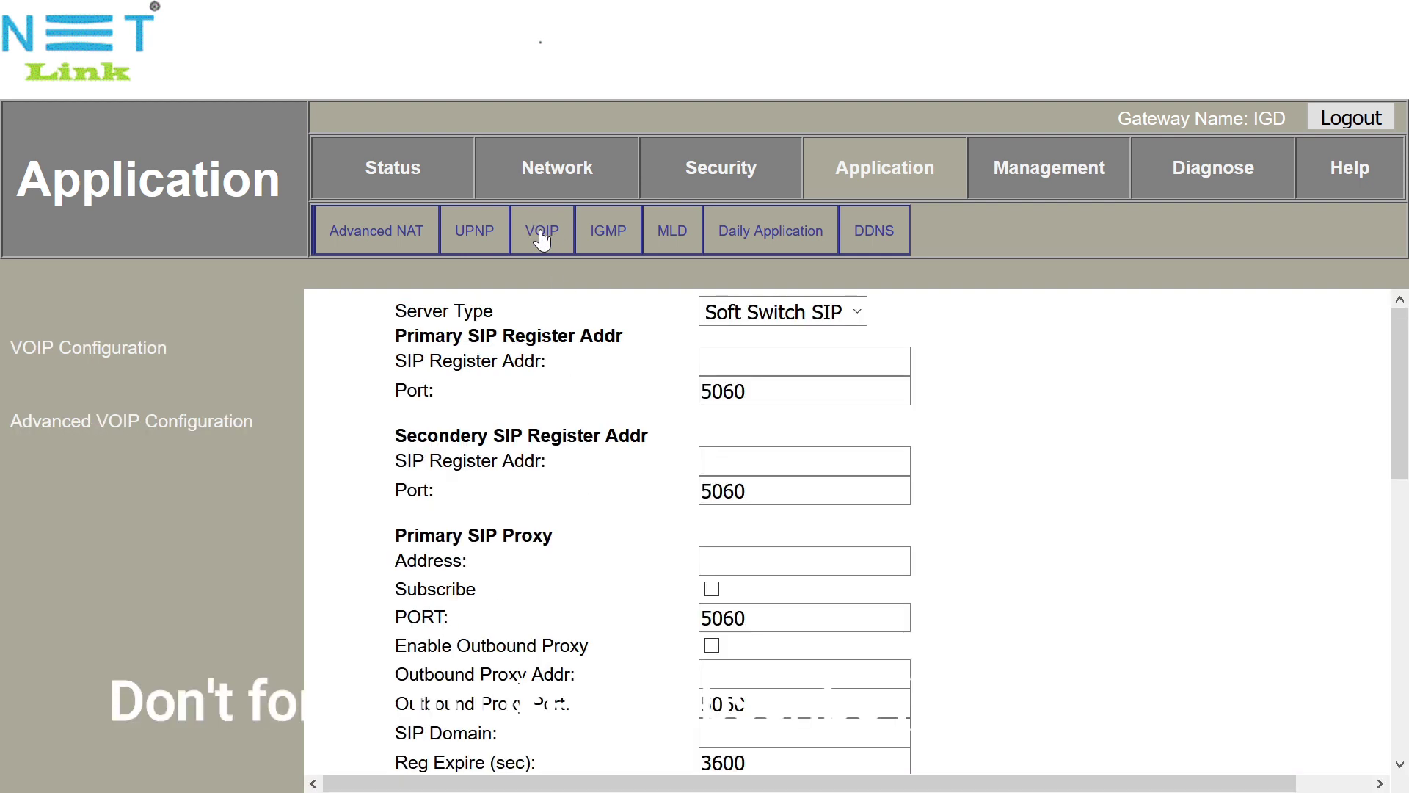
{"action": "left_click", "coordinate": [745, 316]}
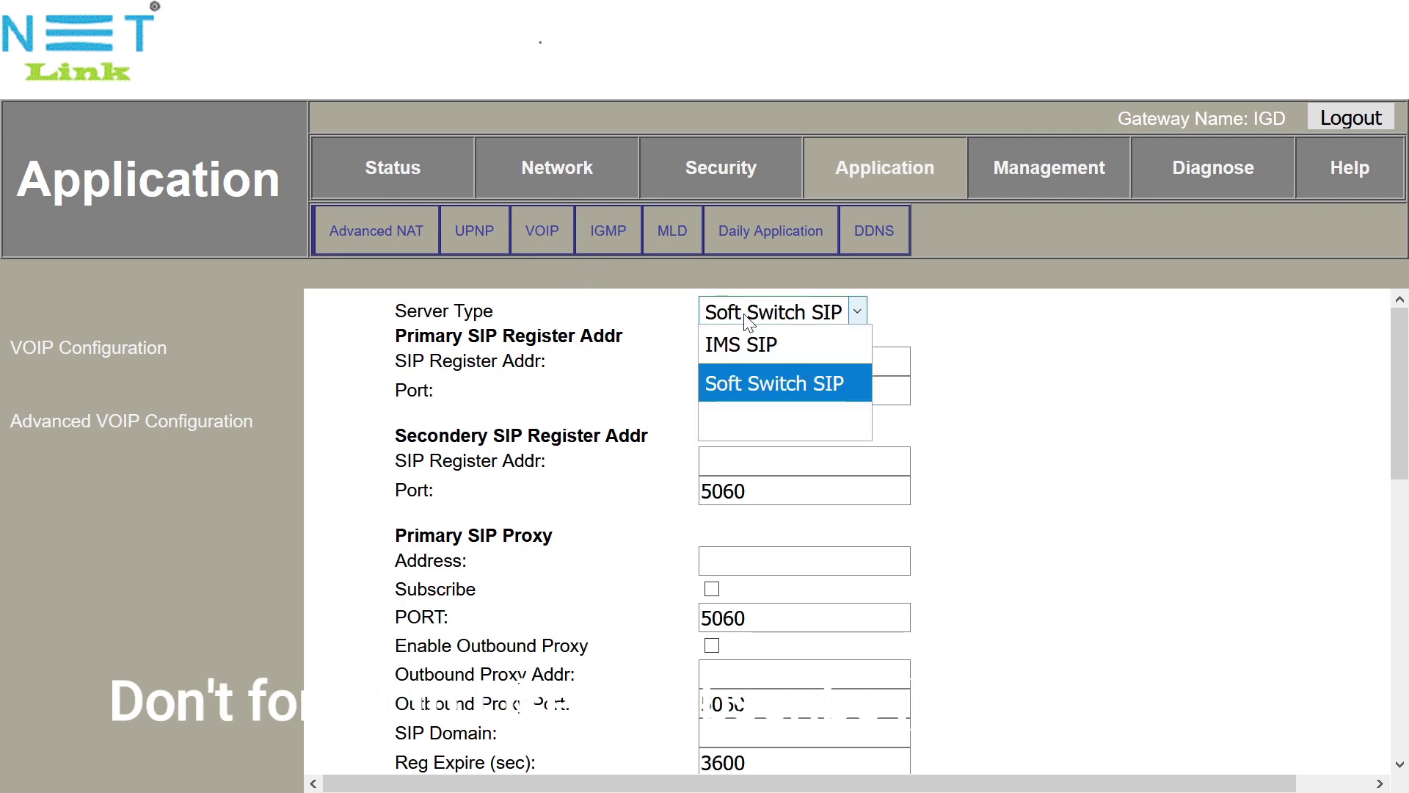
{"action": "left_click", "coordinate": [761, 390]}
- Switch to the voip notes in Notepad and copy the SIP REG ADDR. value 10.187.6.12
{"action": "left_click", "coordinate": [805, 361]}
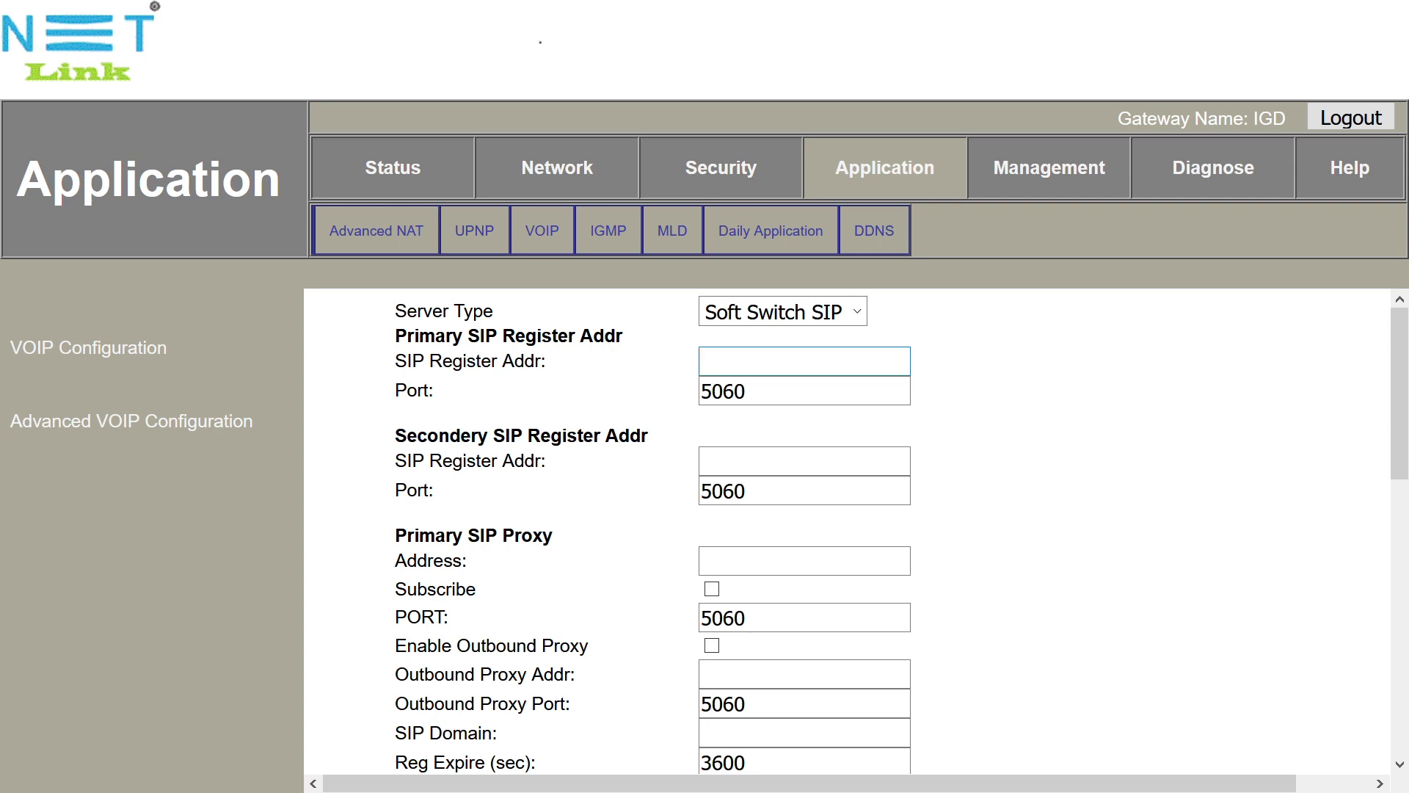
{"action": "key", "text": "alt+Tab"}
{"action": "key", "text": "alt+Tab"}
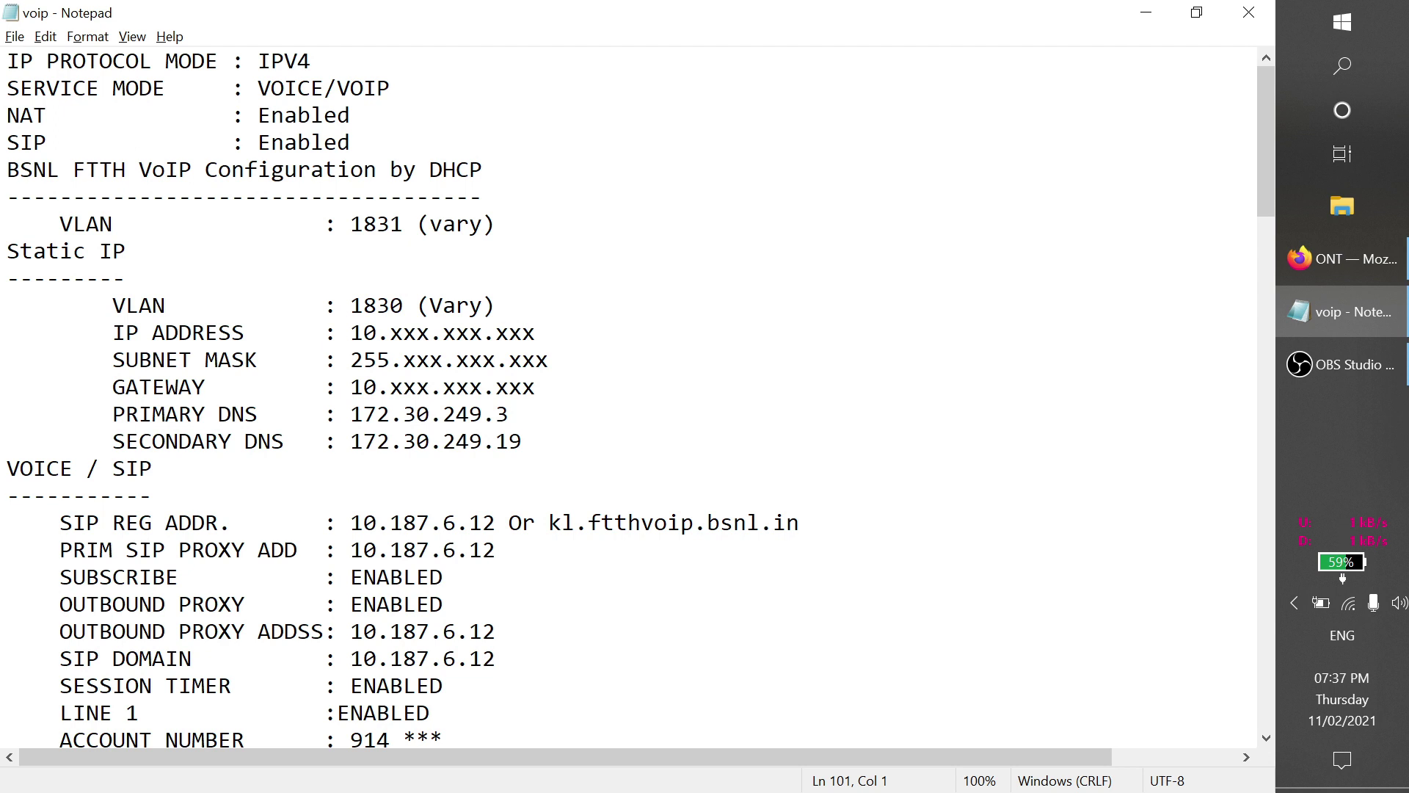
{"action": "left_click", "coordinate": [350, 523]}
{"action": "left_click_drag", "start_coordinate": [350, 522], "coordinate": [509, 523]}
{"action": "left_click", "coordinate": [350, 522]}
{"action": "left_click_drag", "start_coordinate": [350, 522], "coordinate": [508, 523]}
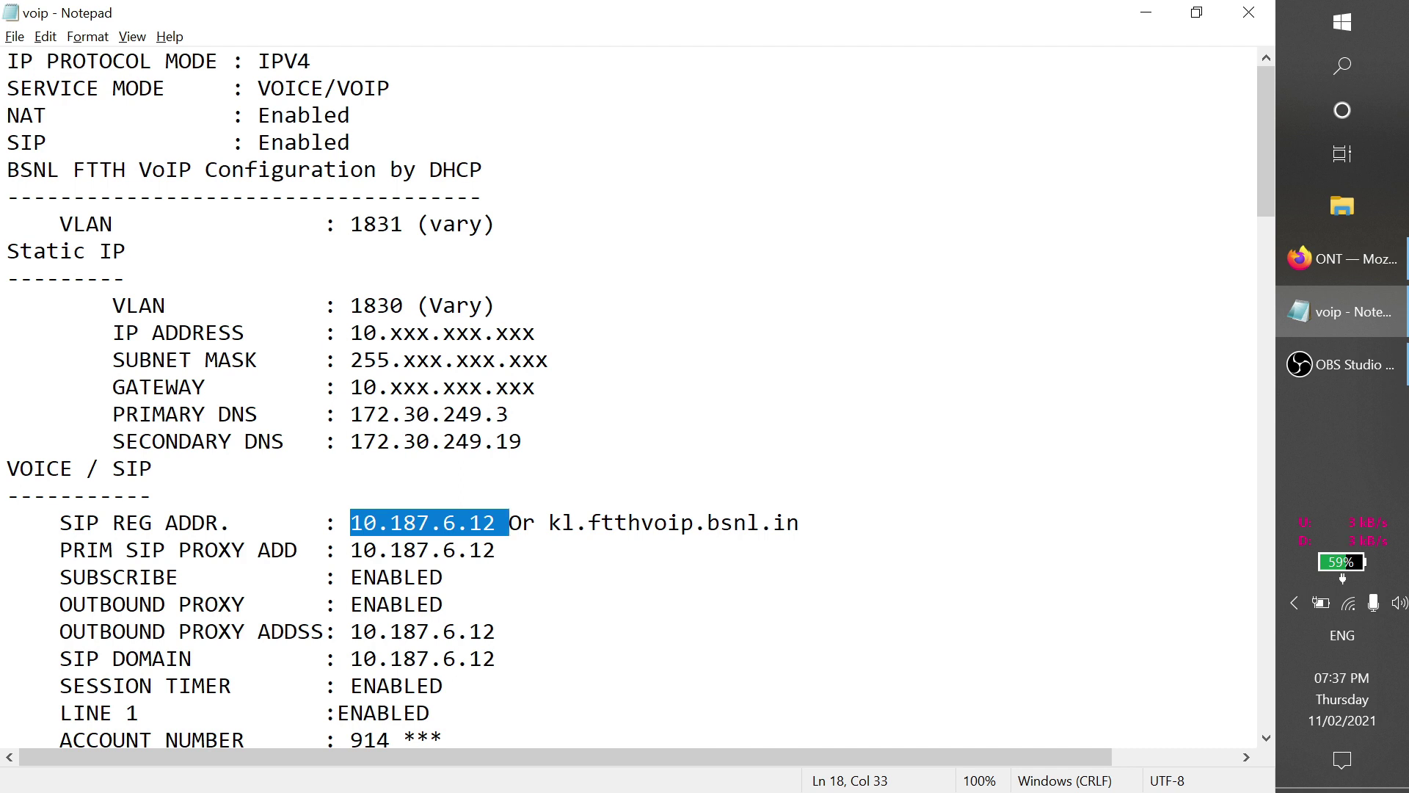
{"action": "left_click", "coordinate": [350, 523]}
{"action": "left_click_drag", "start_coordinate": [351, 523], "coordinate": [509, 523]}
{"action": "key", "text": "ctrl+c"}
- Back in Firefox, set the primary SIP Register Addr to 10.187.6.12 without a trailing space and copy the cleaned address
{"action": "left_click", "coordinate": [1336, 250]}
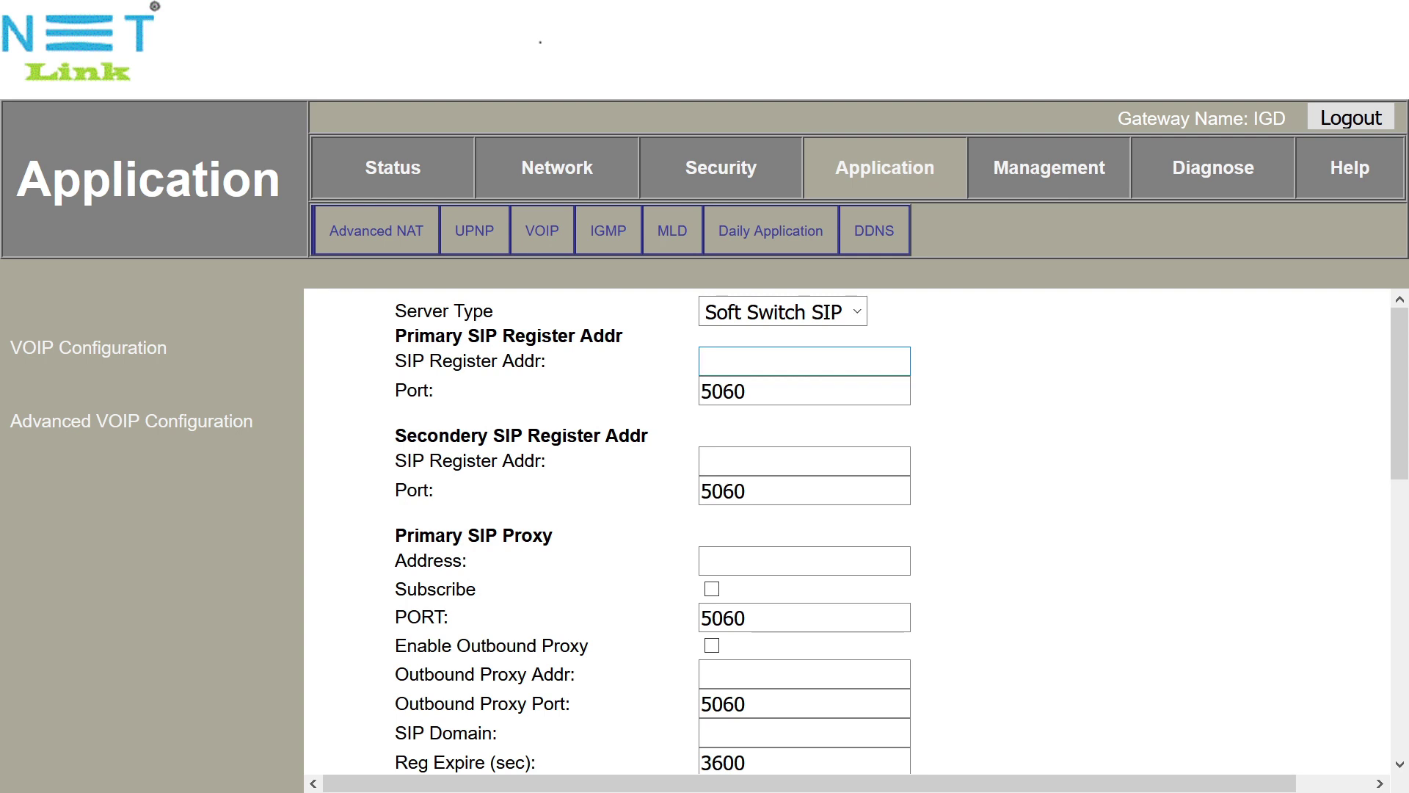
{"action": "key", "text": "ctrl+v"}
{"action": "key", "text": "BackSpace"}
{"action": "key", "text": "ctrl+a"}
{"action": "key", "text": "ctrl+c"}
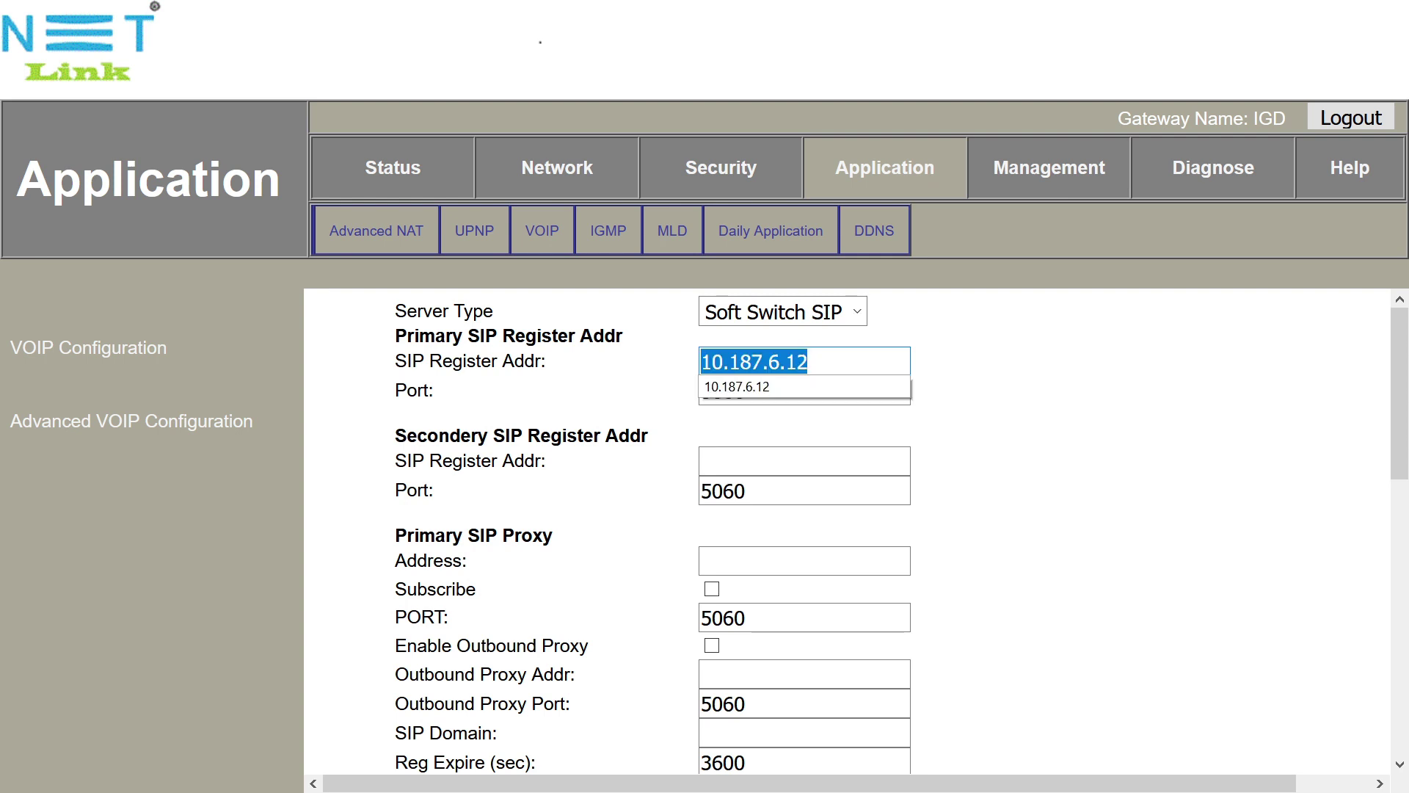
{"action": "left_click", "coordinate": [530, 413]}
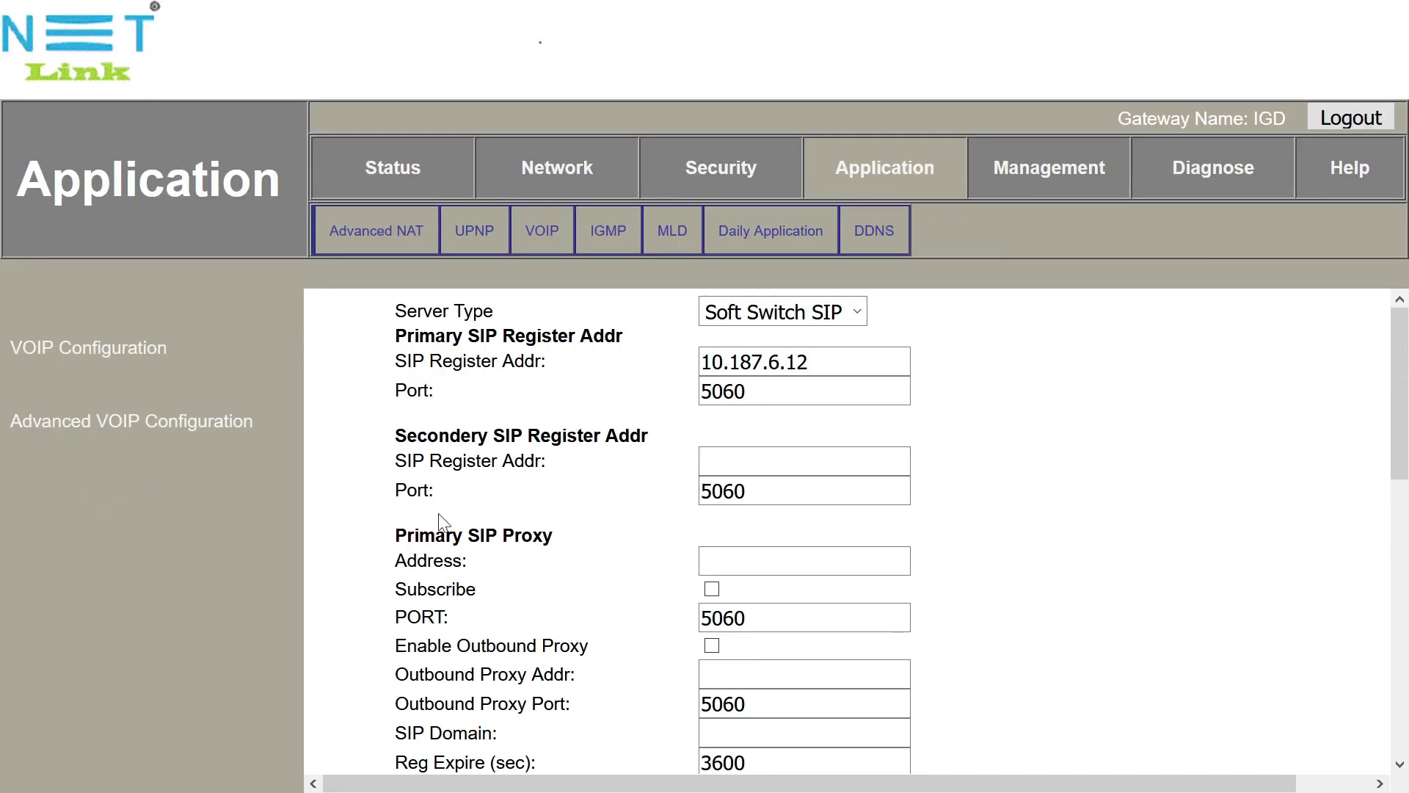
- Set the secondary SIP Register Addr to 10.187.6.12
{"action": "left_click", "coordinate": [707, 461]}
{"action": "key", "text": "ctrl+v"}
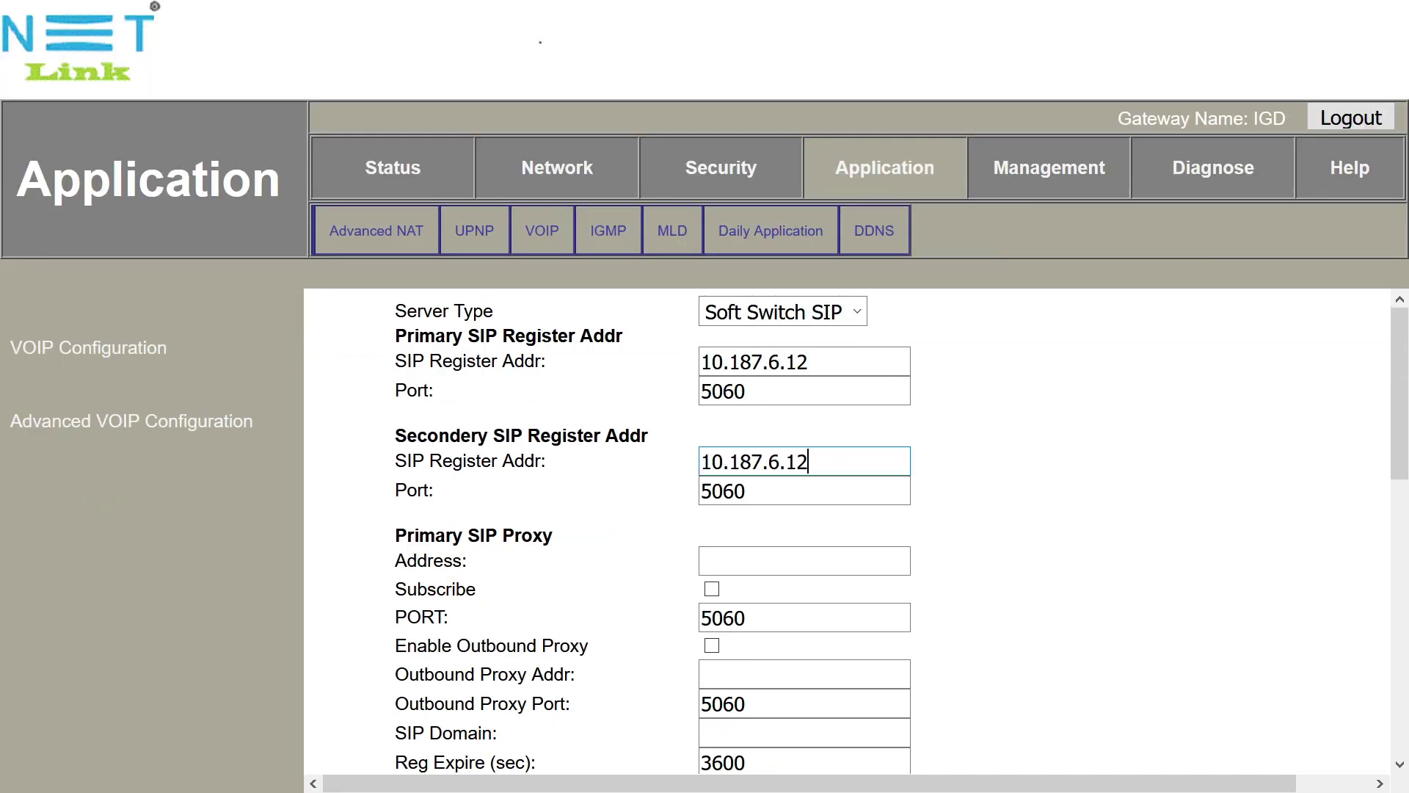
{"action": "left_click", "coordinate": [620, 494]}
- Set the Primary SIP Proxy address to 10.187.6.12 and enable Subscribe for it
{"action": "scroll", "coordinate": [499, 411], "scroll_direction": "down", "scroll_amount": 3}
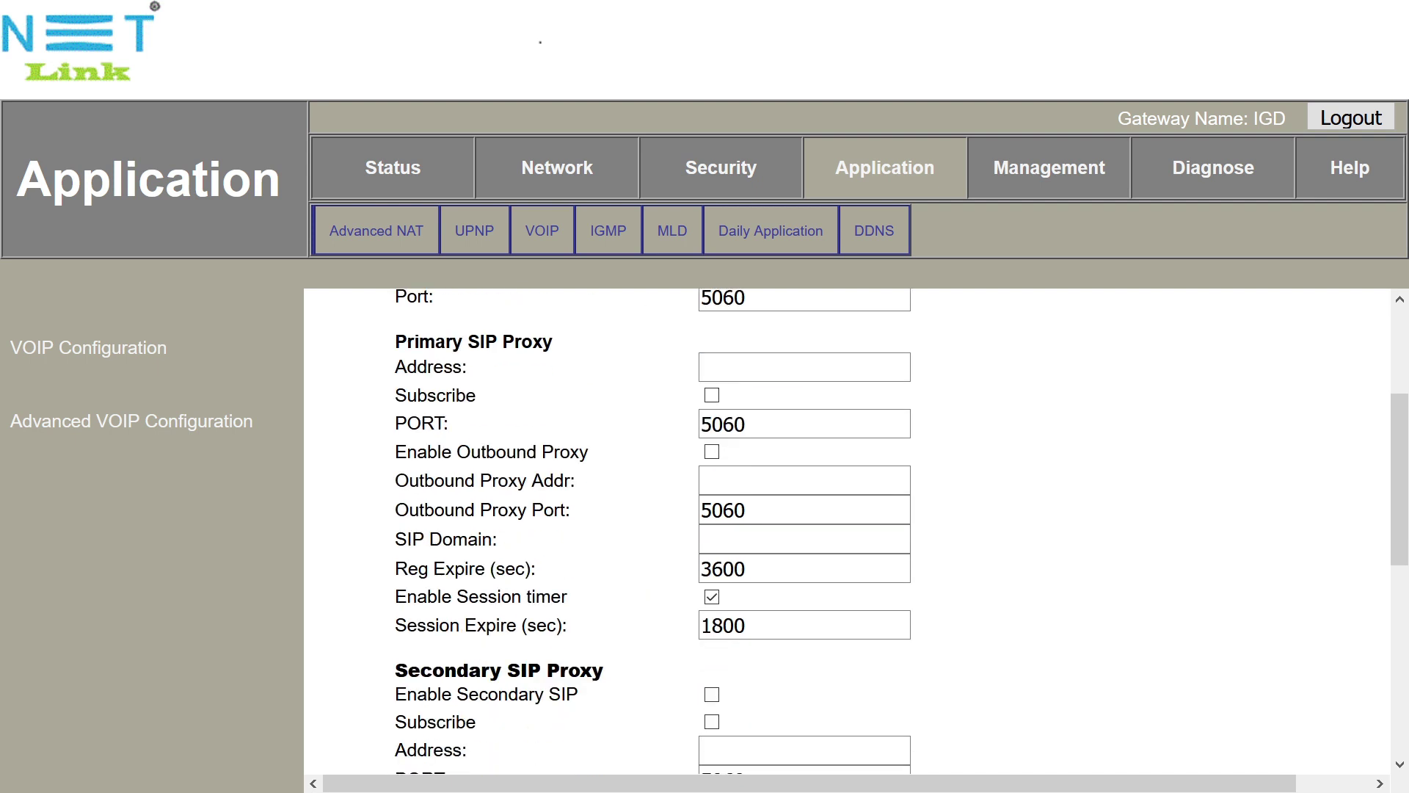
{"action": "left_click", "coordinate": [720, 367]}
{"action": "type", "text": "10.187.6.12"}
{"action": "left_click", "coordinate": [541, 372]}
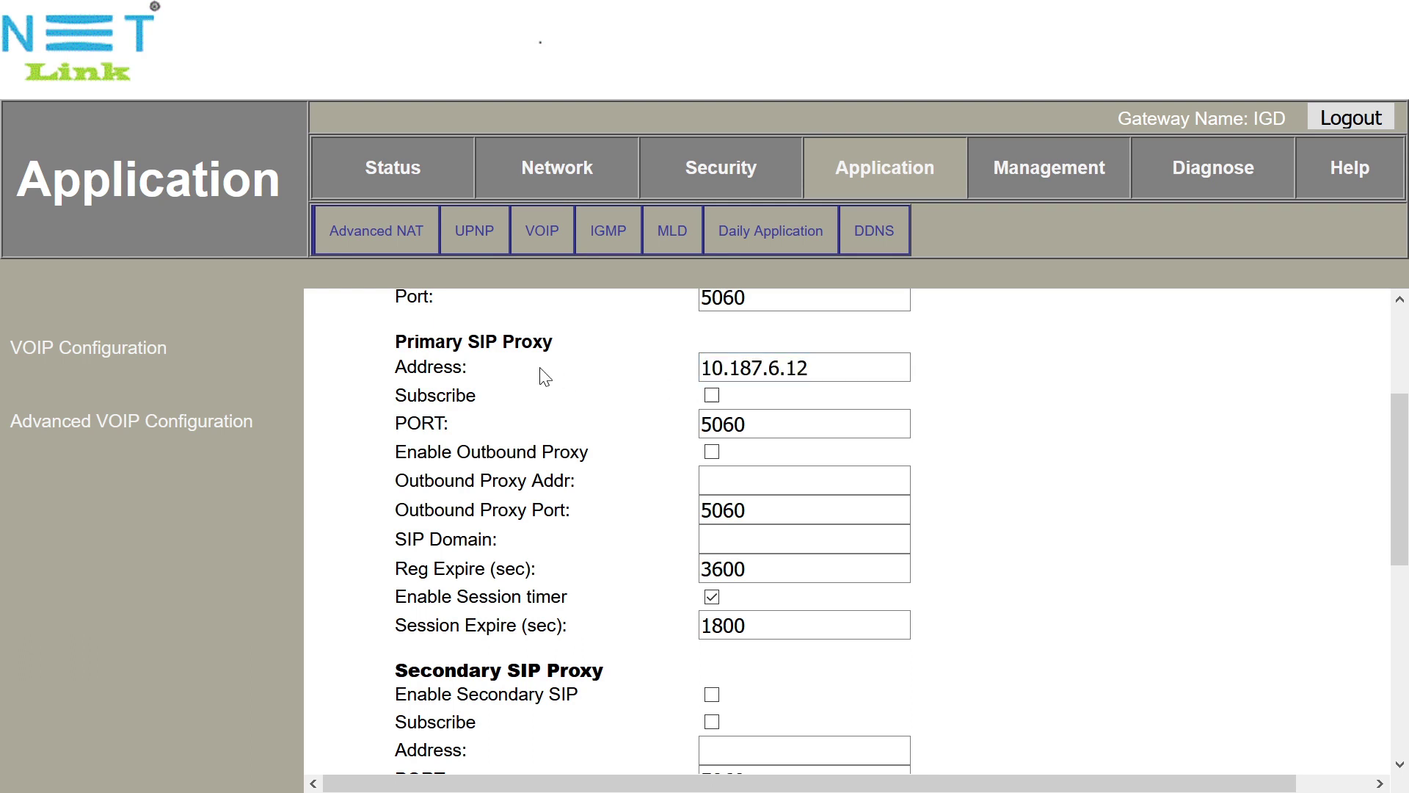
{"action": "left_click", "coordinate": [712, 395]}
- Enable the outbound proxy for the Primary SIP Proxy and set both its outbound proxy address and SIP domain to 10.187.6.12
{"action": "left_click", "coordinate": [712, 452]}
{"action": "left_click", "coordinate": [804, 480]}
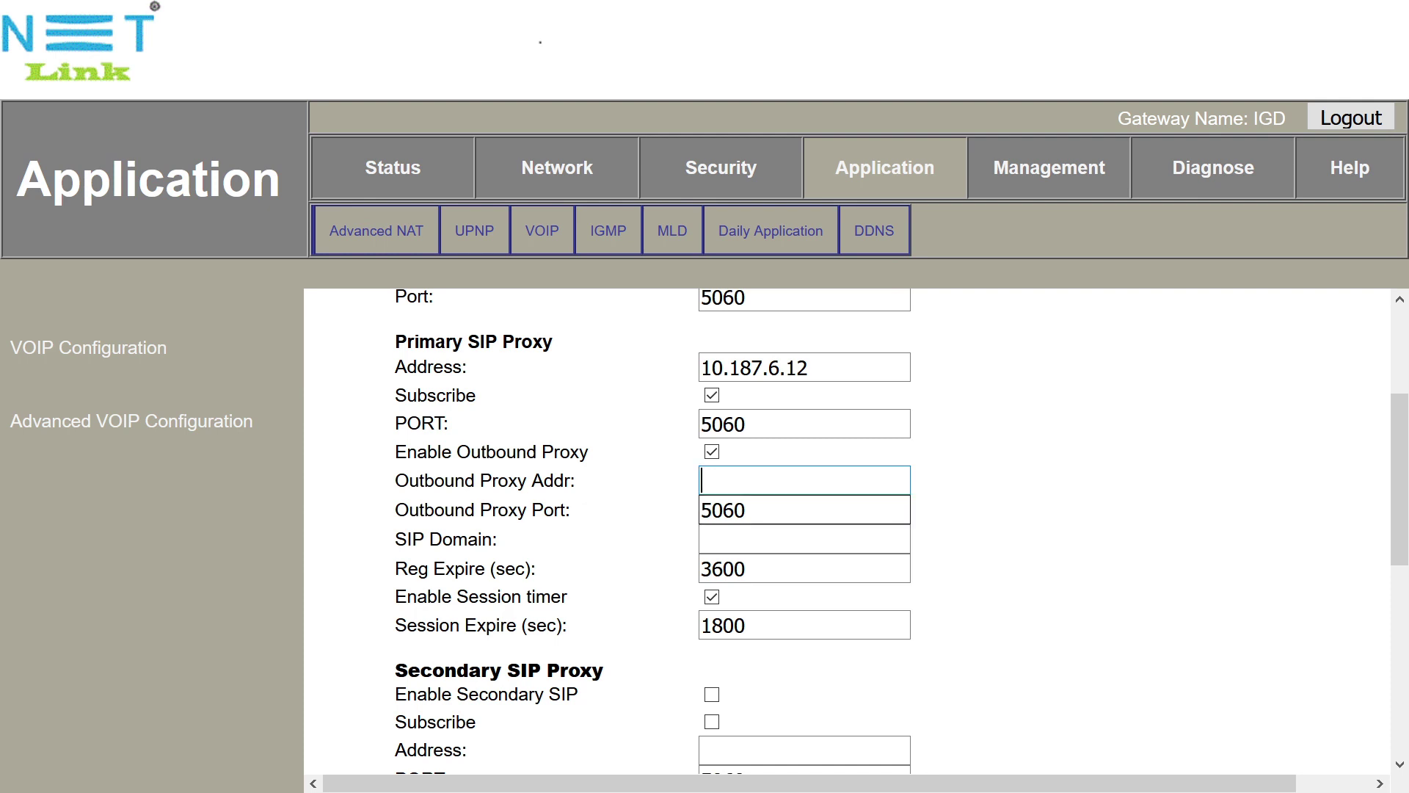
{"action": "key", "text": "ctrl+v"}
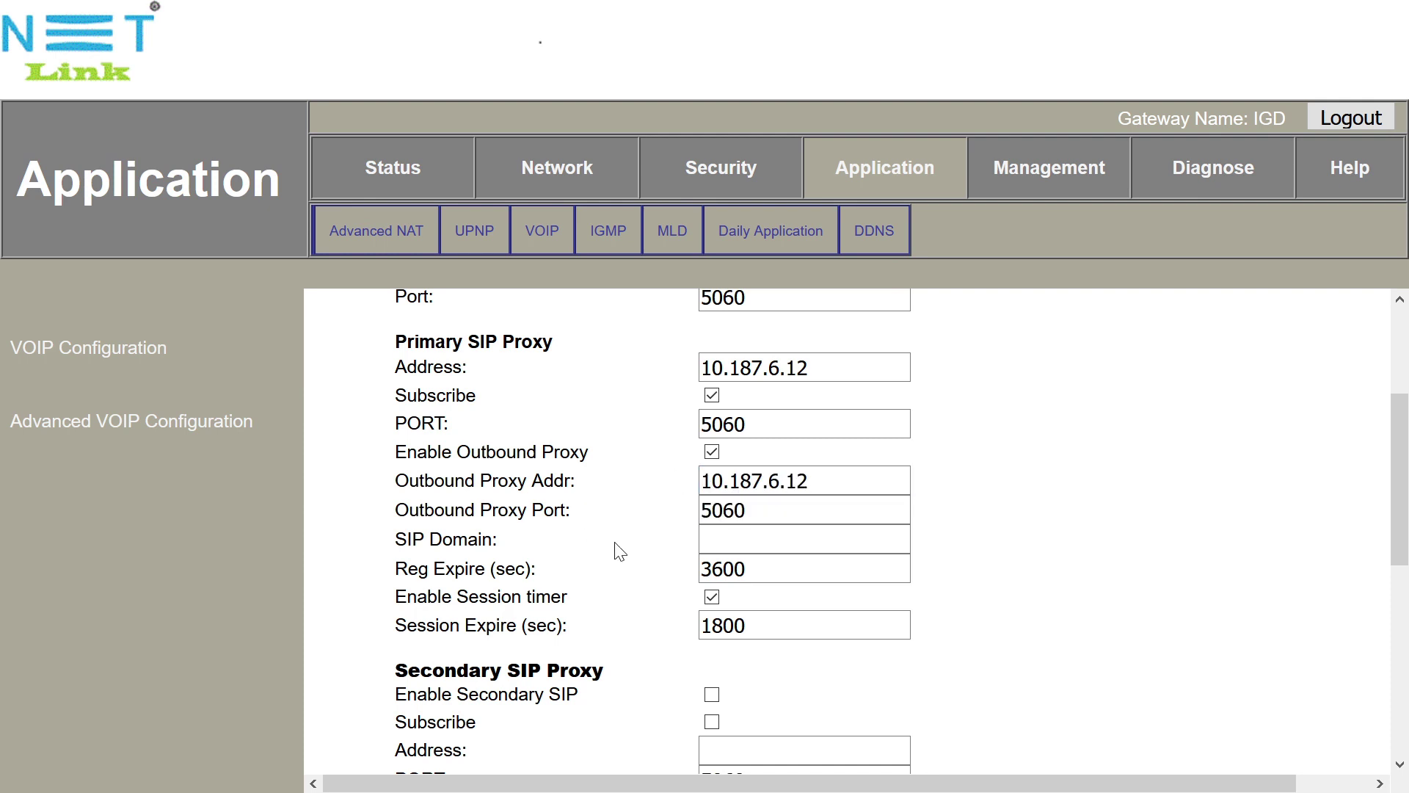
{"action": "left_click", "coordinate": [734, 540]}
{"action": "key", "text": "ctrl+v"}
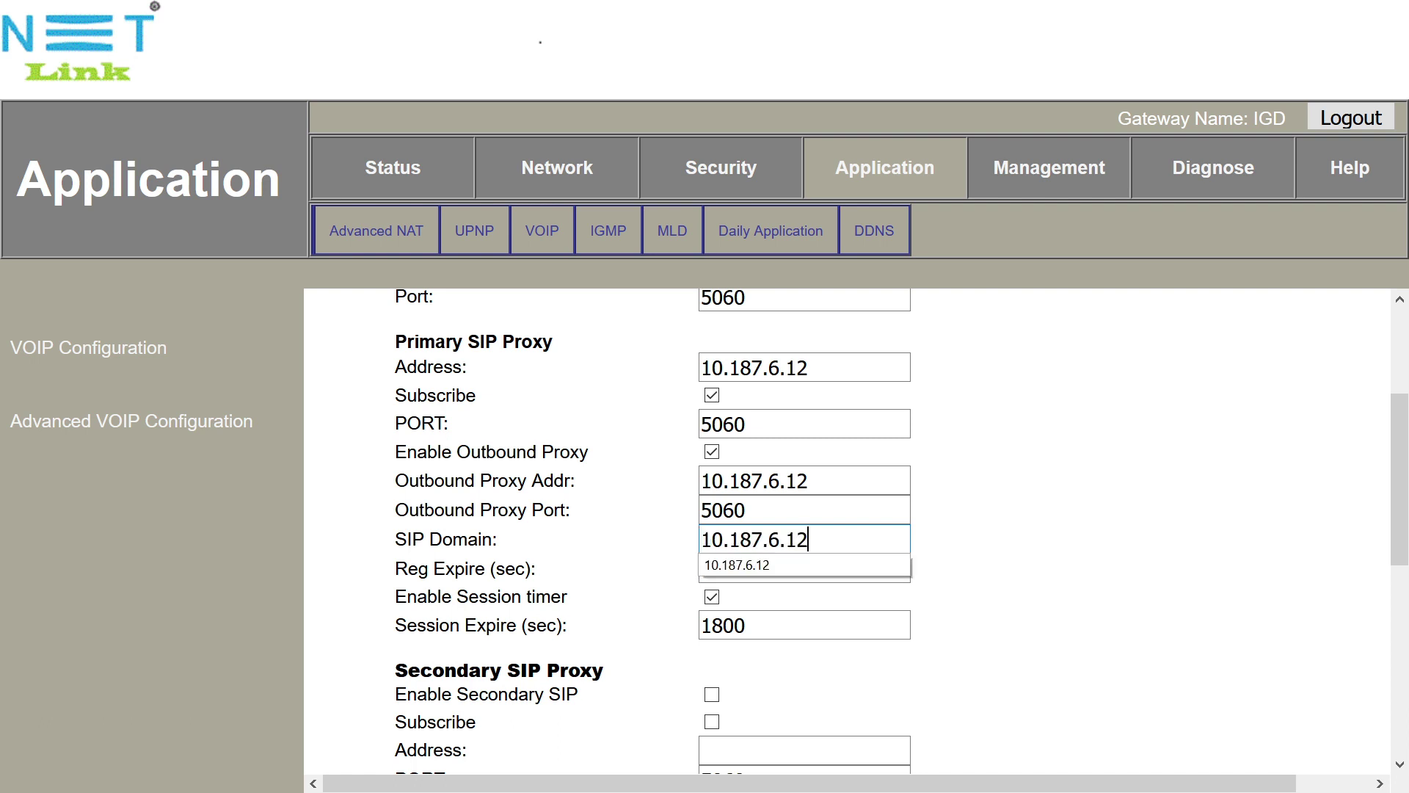
{"action": "left_click", "coordinate": [640, 540]}
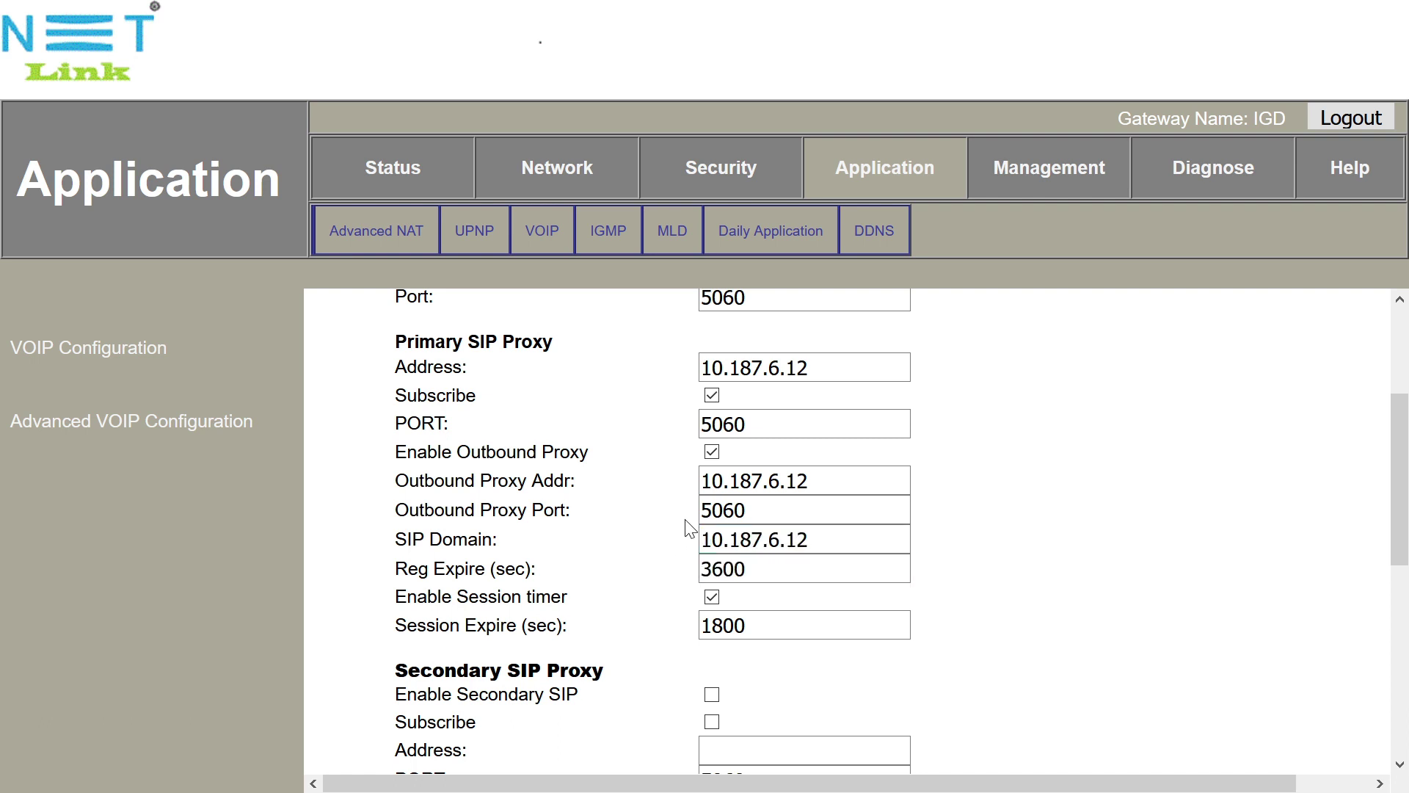
- Enable Line1 and clear its prefilled account name and account password
{"action": "scroll", "coordinate": [514, 555], "scroll_direction": "down", "scroll_amount": 3}
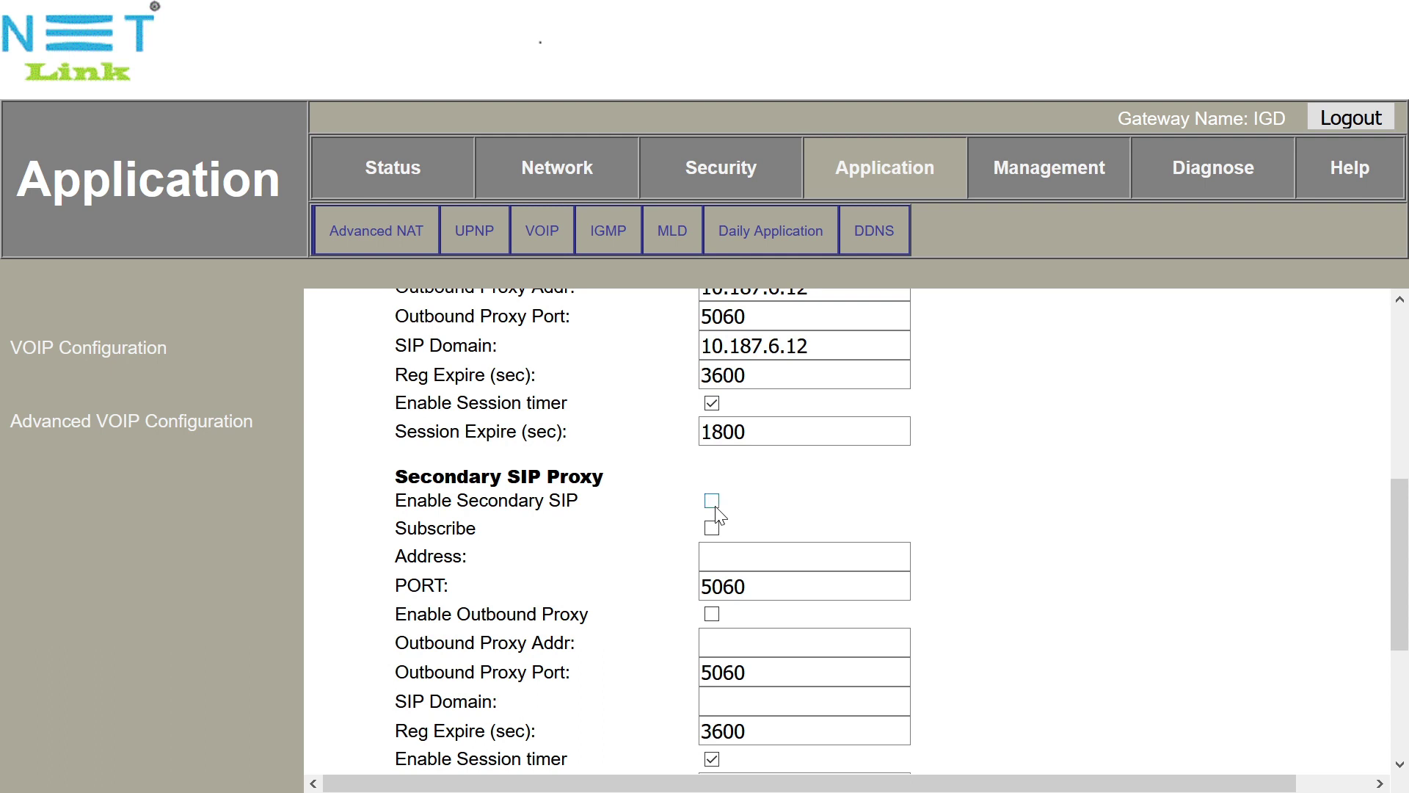
{"action": "scroll", "coordinate": [655, 588], "scroll_direction": "down", "scroll_amount": 3}
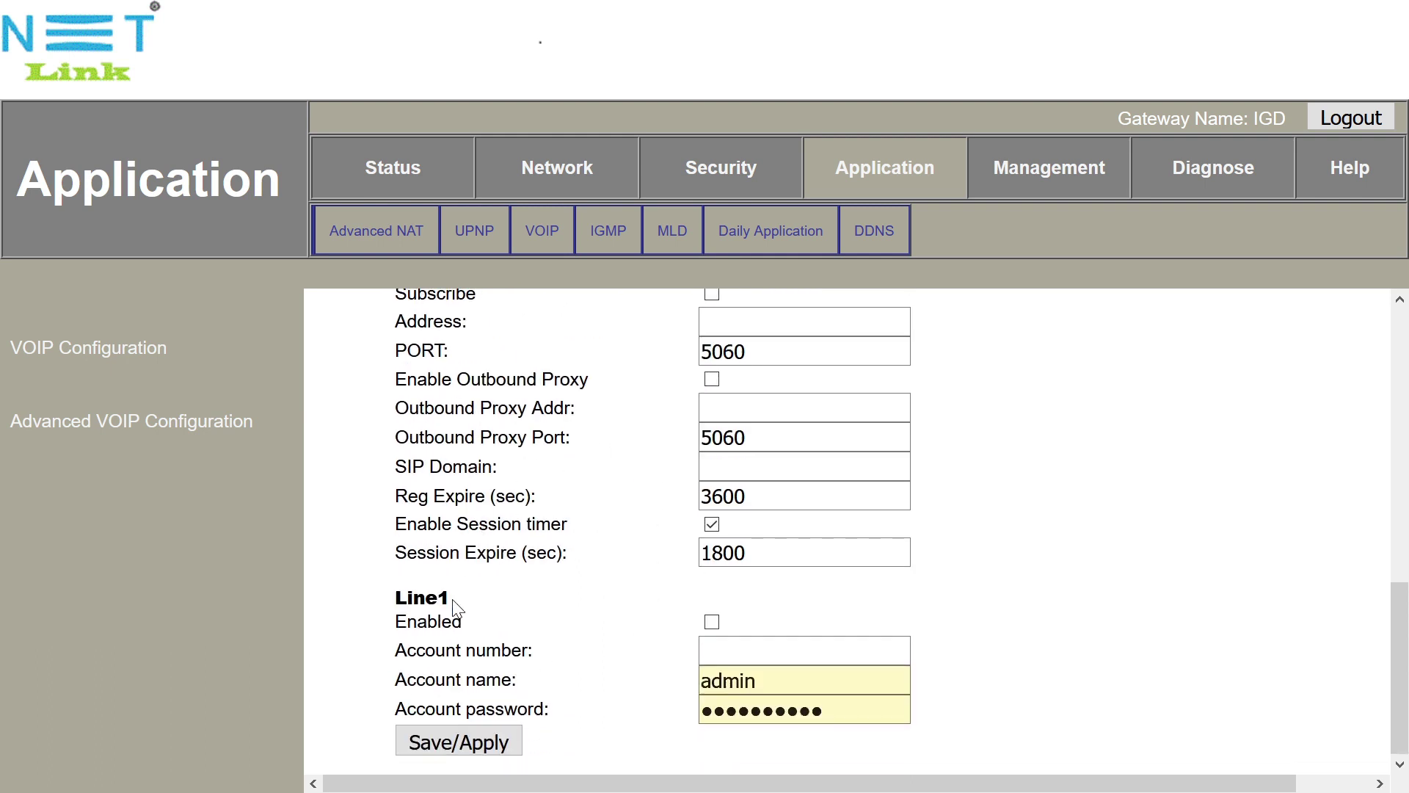
{"action": "left_click", "coordinate": [714, 622]}
{"action": "left_click", "coordinate": [734, 681]}
{"action": "key", "text": "ctrl+a"}
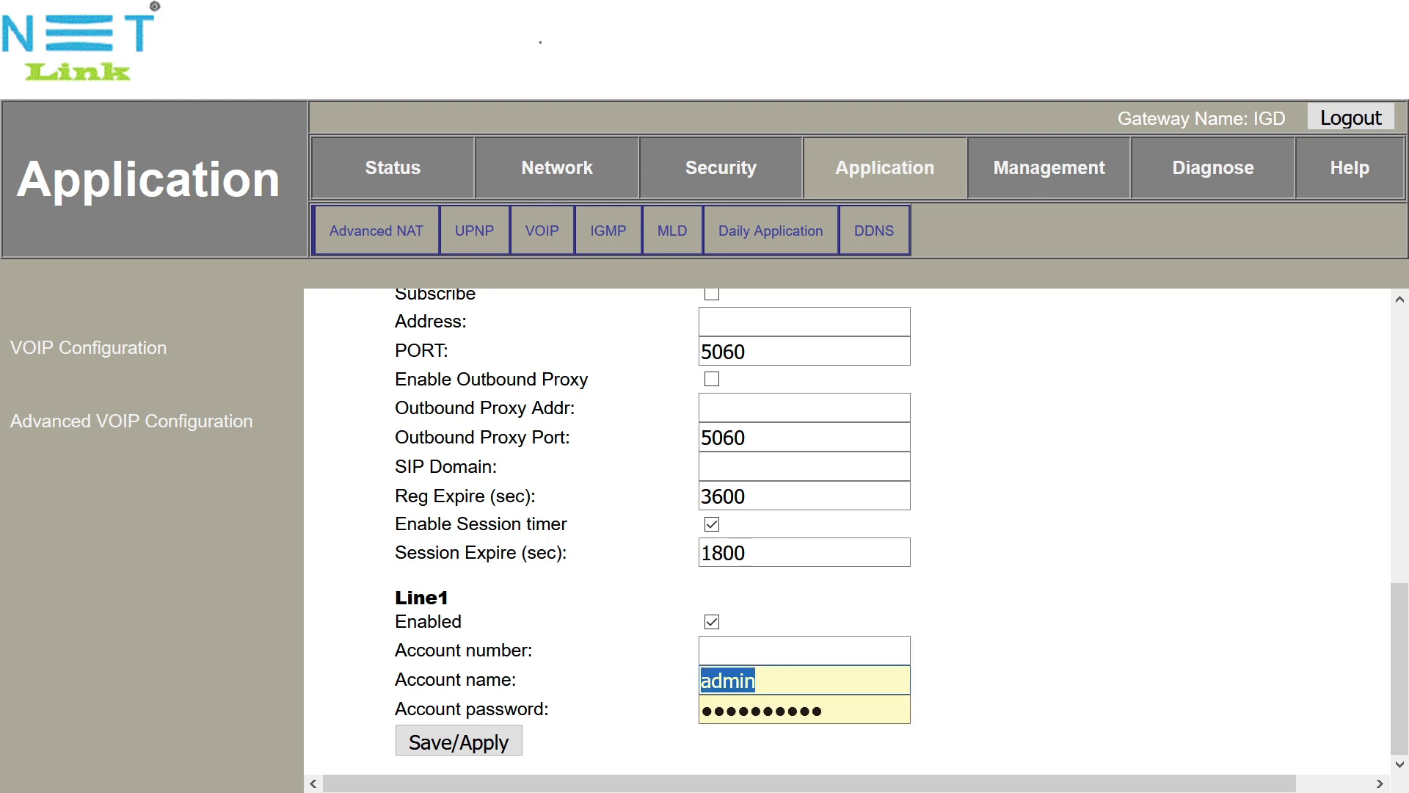
{"action": "key", "text": "BackSpace"}
{"action": "left_click", "coordinate": [887, 723]}
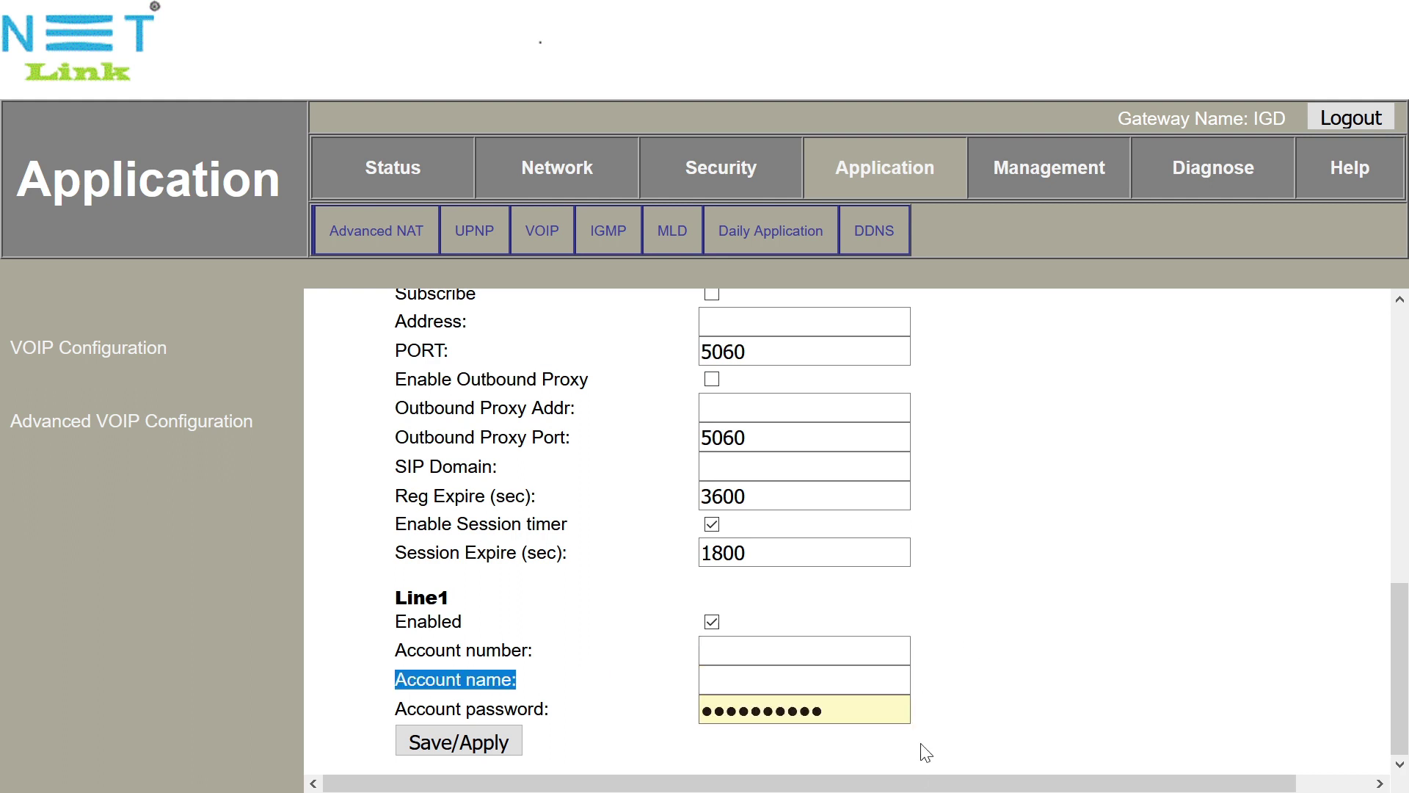
{"action": "left_click_drag", "start_coordinate": [870, 709], "coordinate": [556, 696]}
{"action": "key", "text": "BackSpace"}
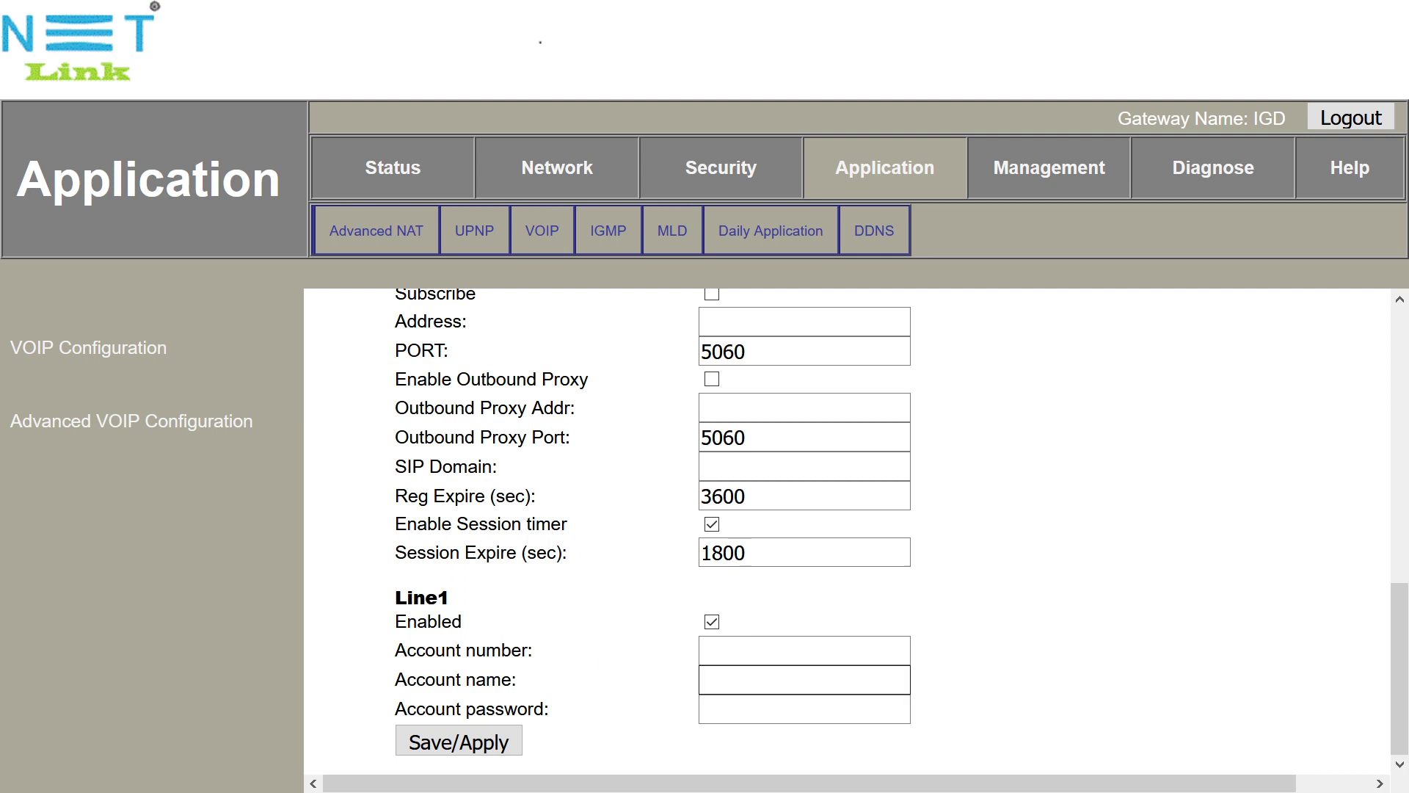
- Enter the Line1 account number and use the same number as the account name
{"action": "left_click", "coordinate": [734, 651]}
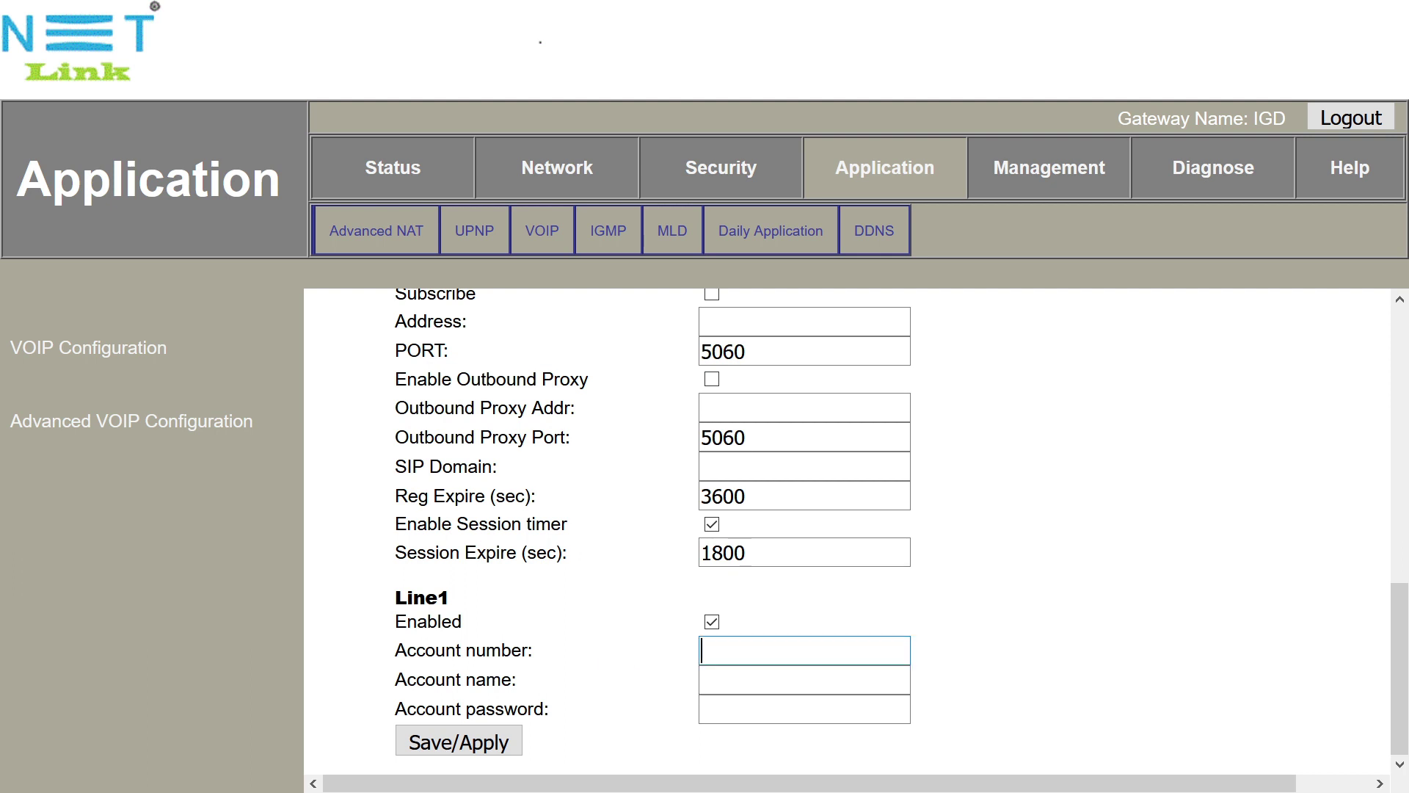
{"action": "type", "text": "94"}
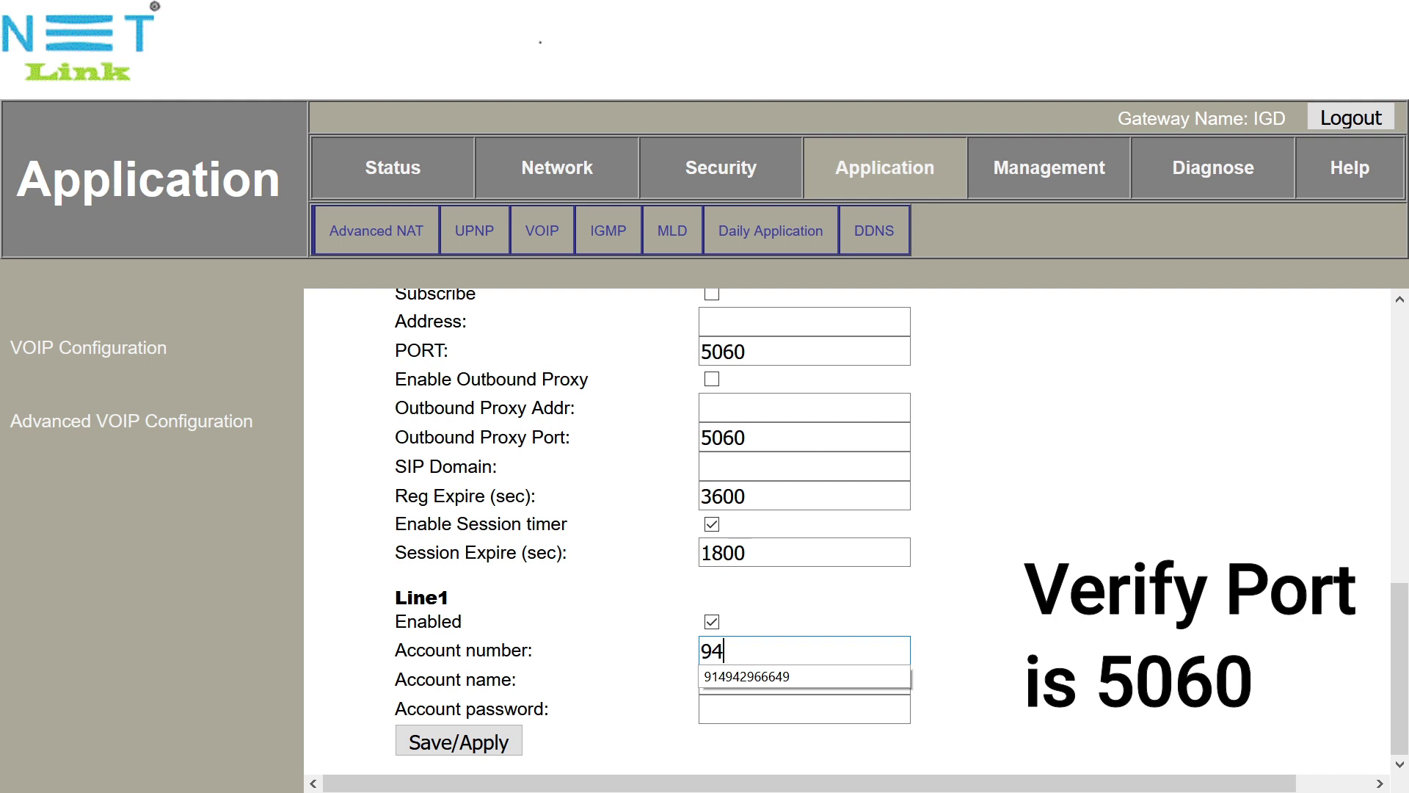
{"action": "key", "text": "BackSpace"}
{"action": "type", "text": "1484"}
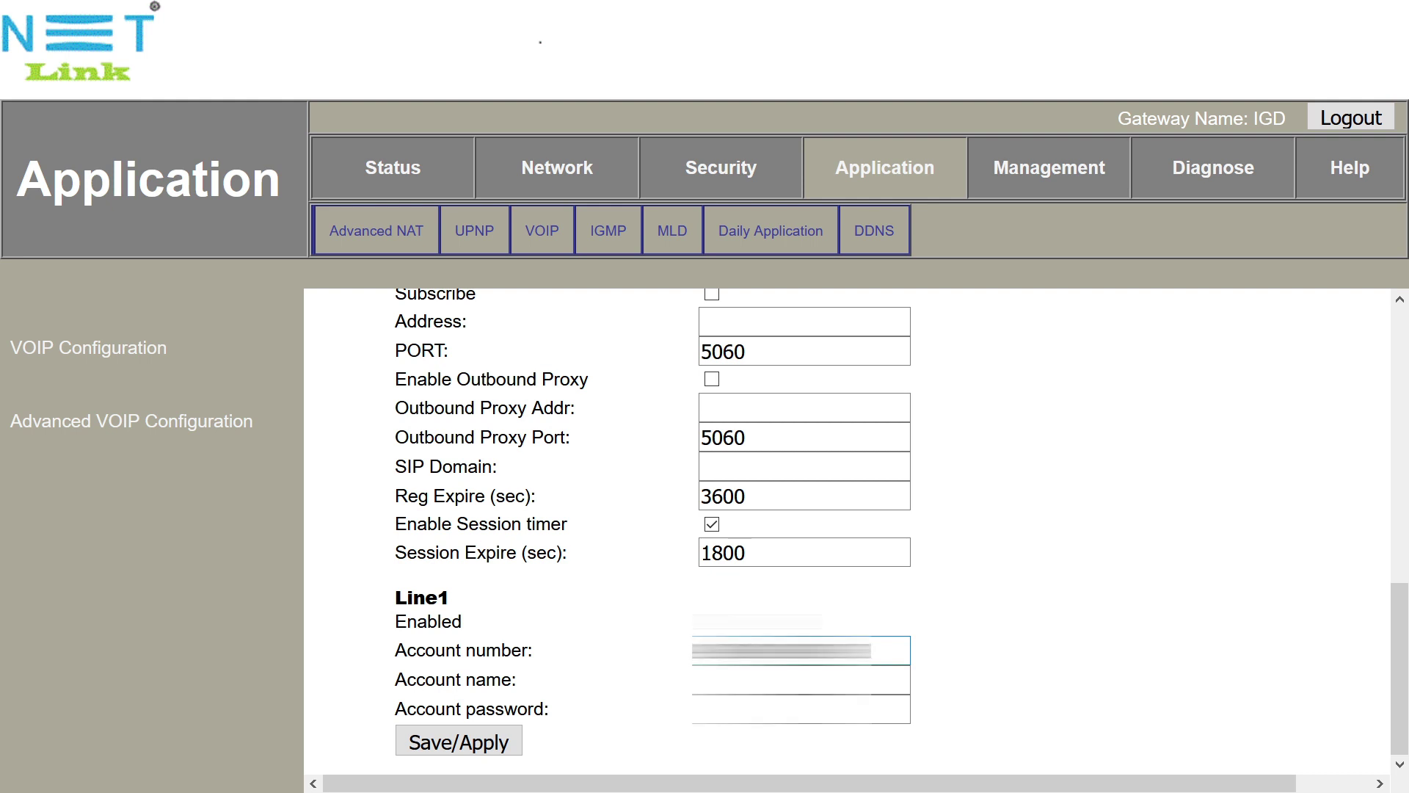
{"action": "key", "text": "ctrl+a"}
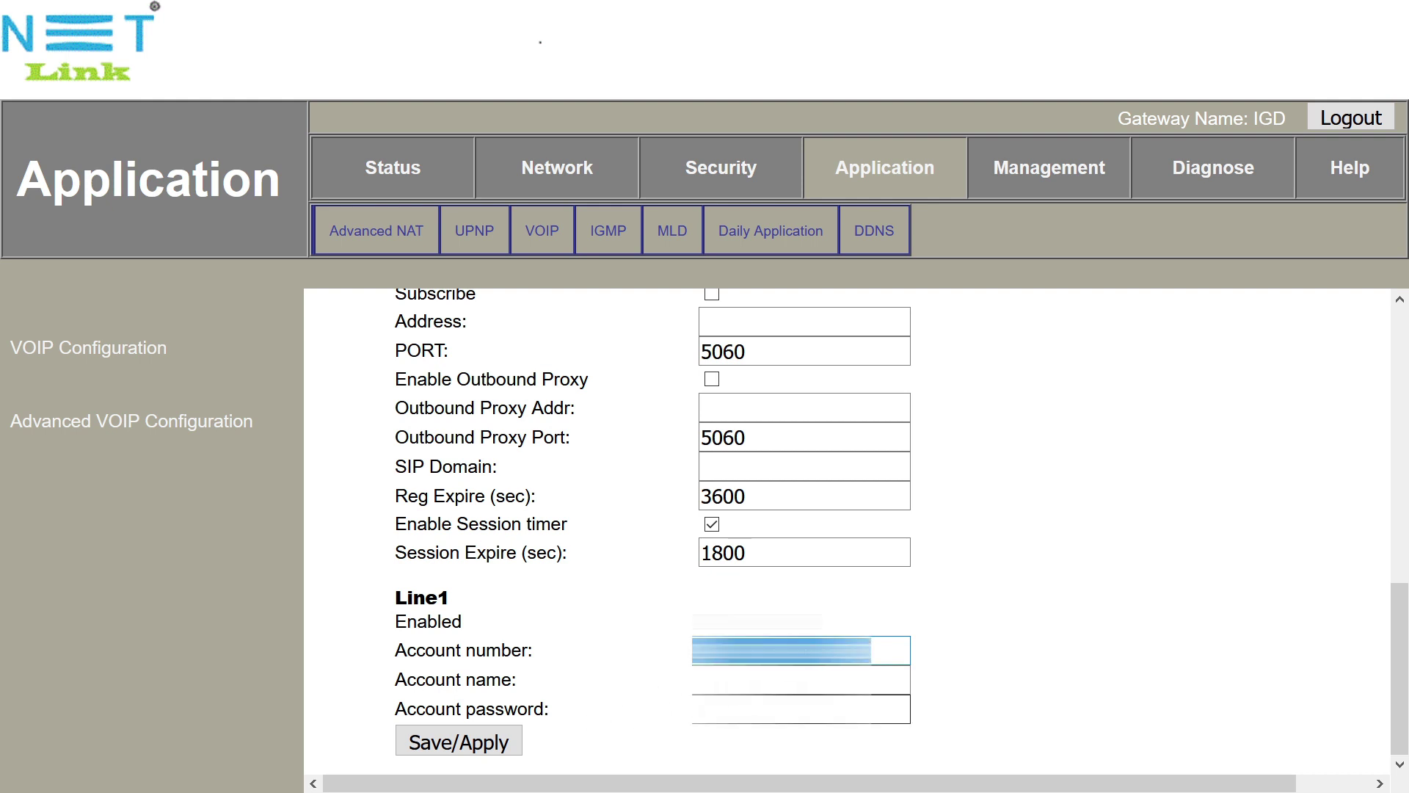
{"action": "left_click", "coordinate": [696, 680]}
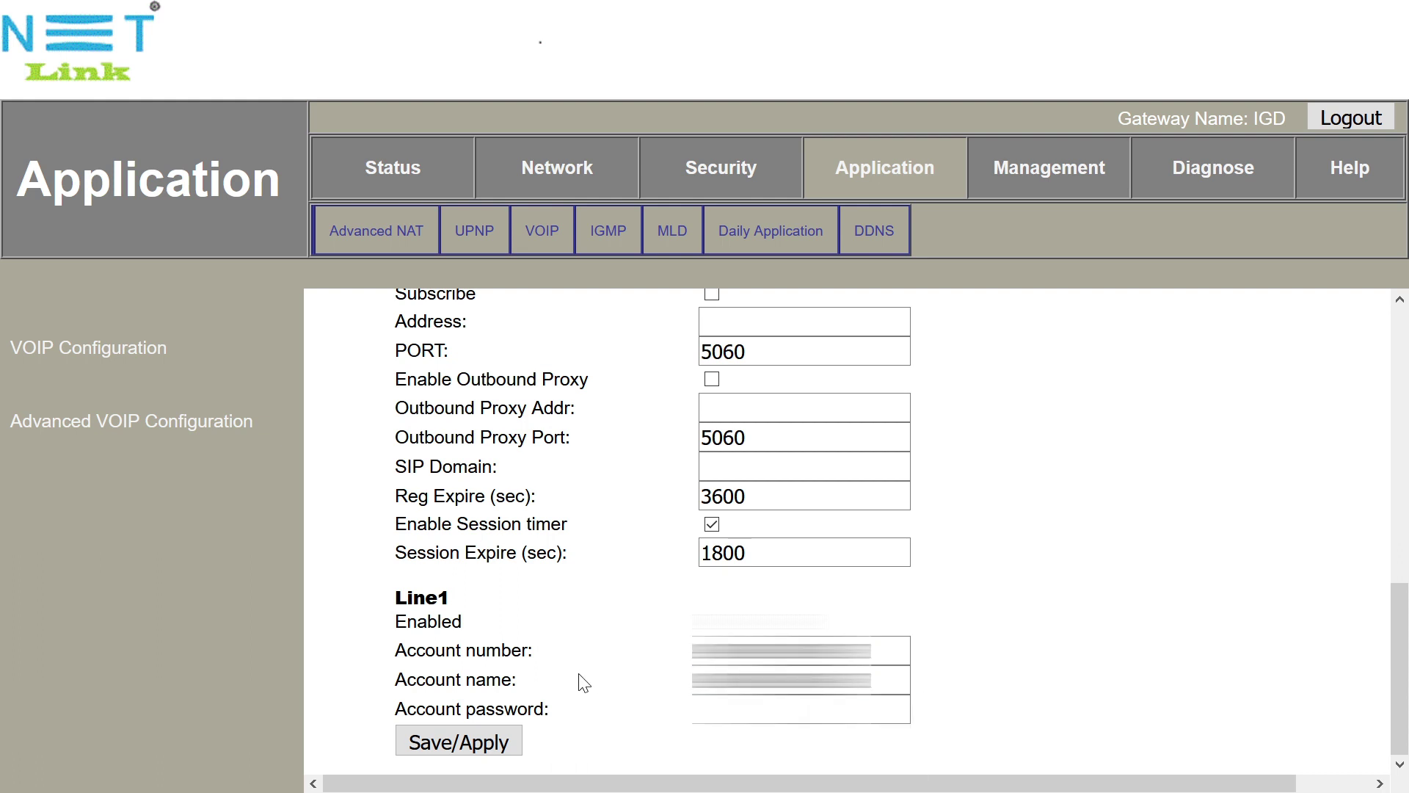
- Enter the Line1 account password, apply the VOIP configuration and dismiss the browser's offer to save the login
{"action": "left_click", "coordinate": [694, 708]}
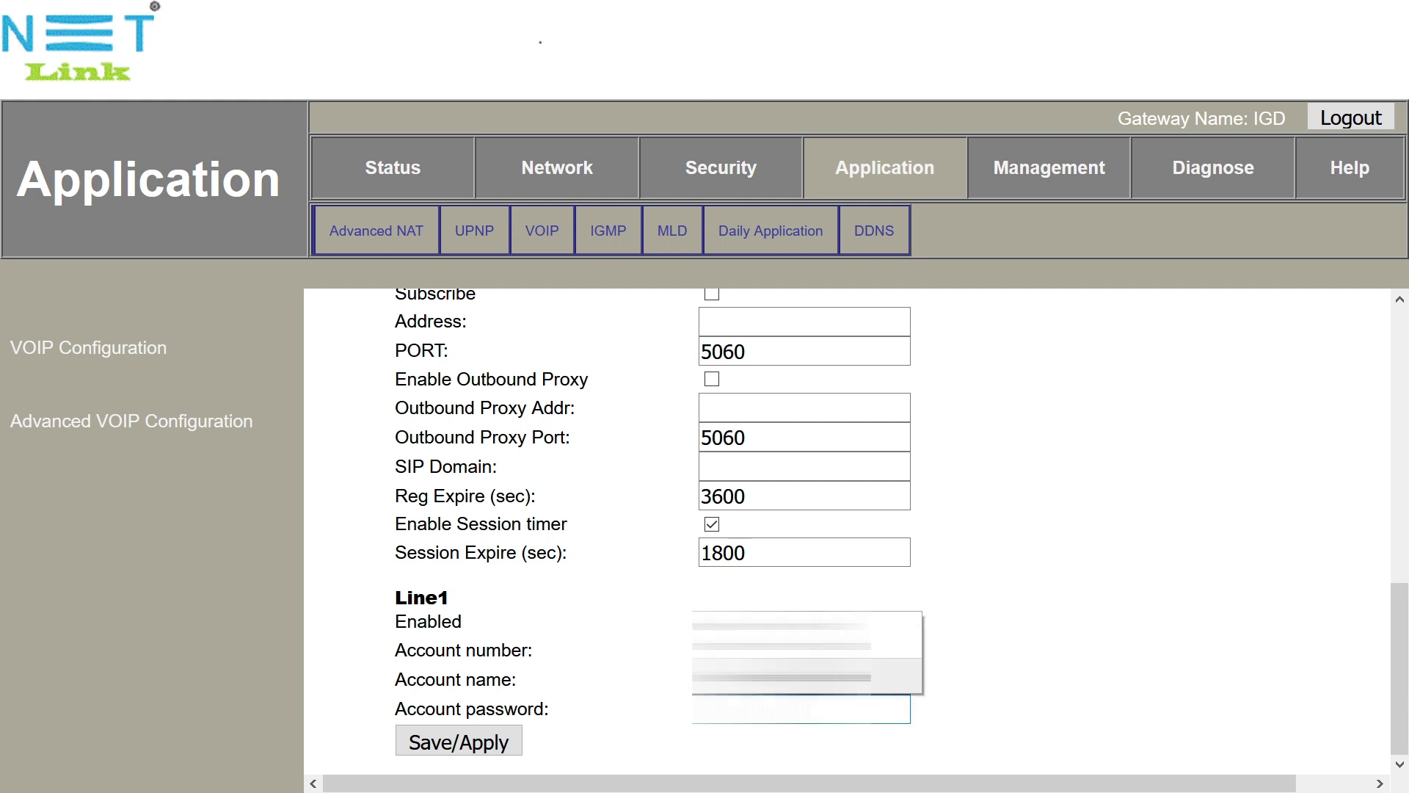
{"action": "type", "text": "********"}
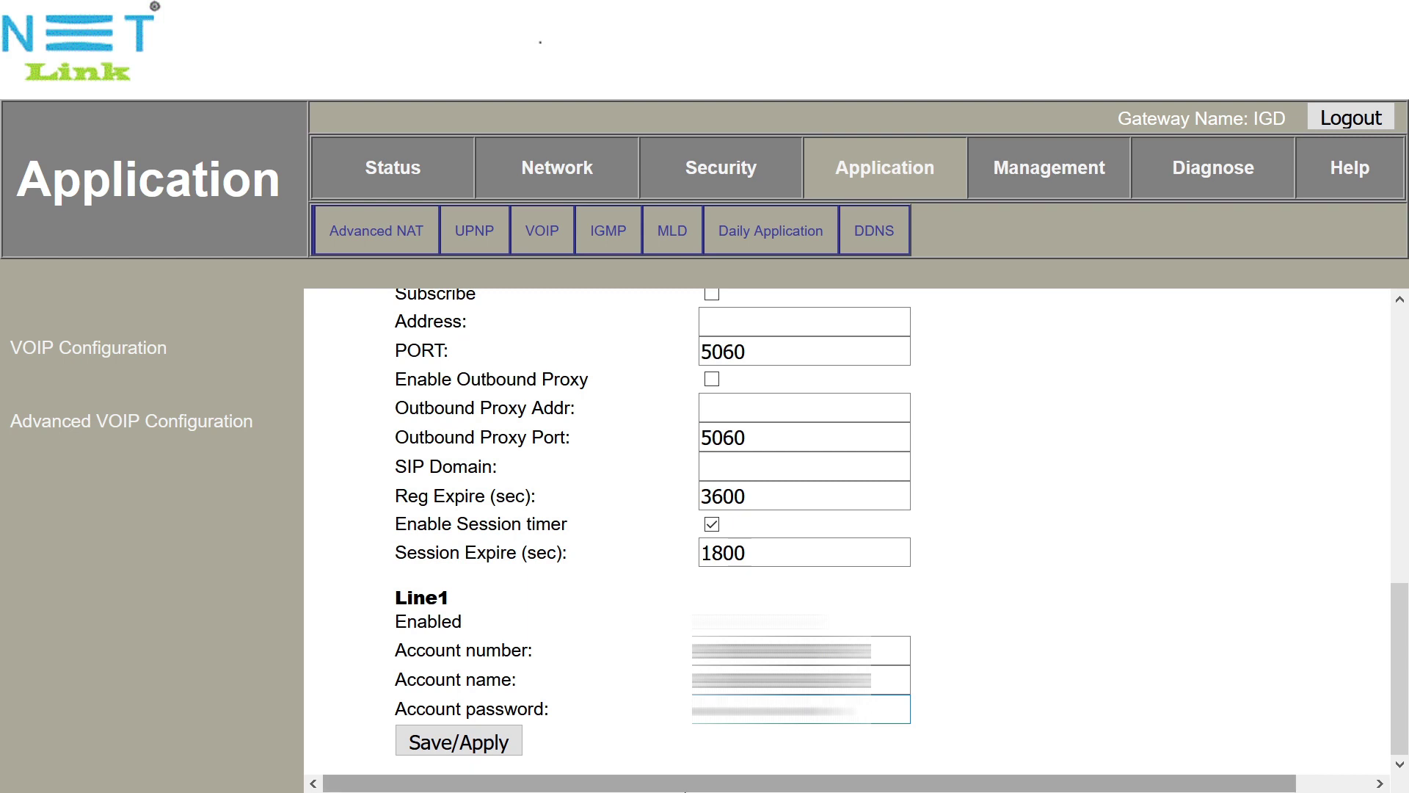
{"action": "left_click", "coordinate": [477, 741]}
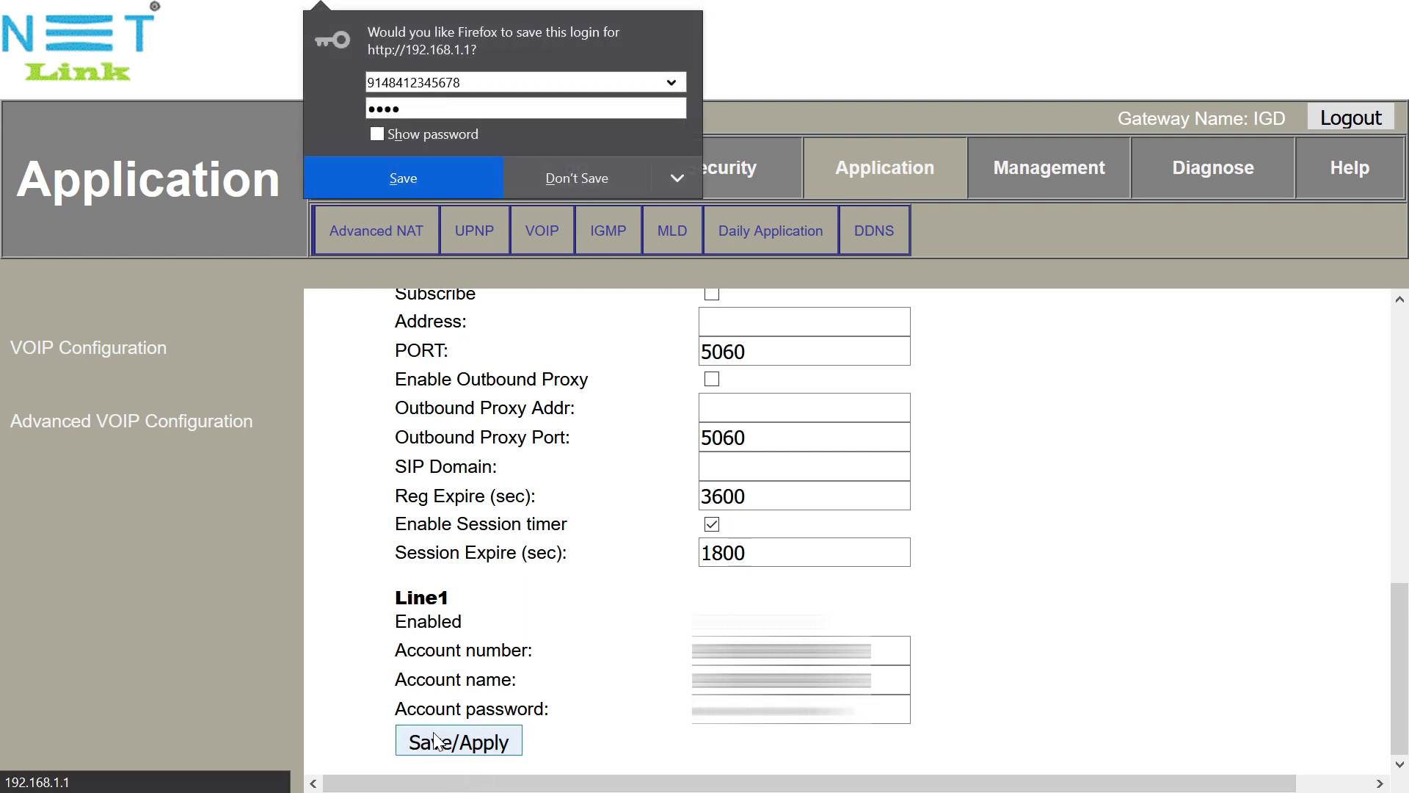
{"action": "left_click", "coordinate": [618, 160]}
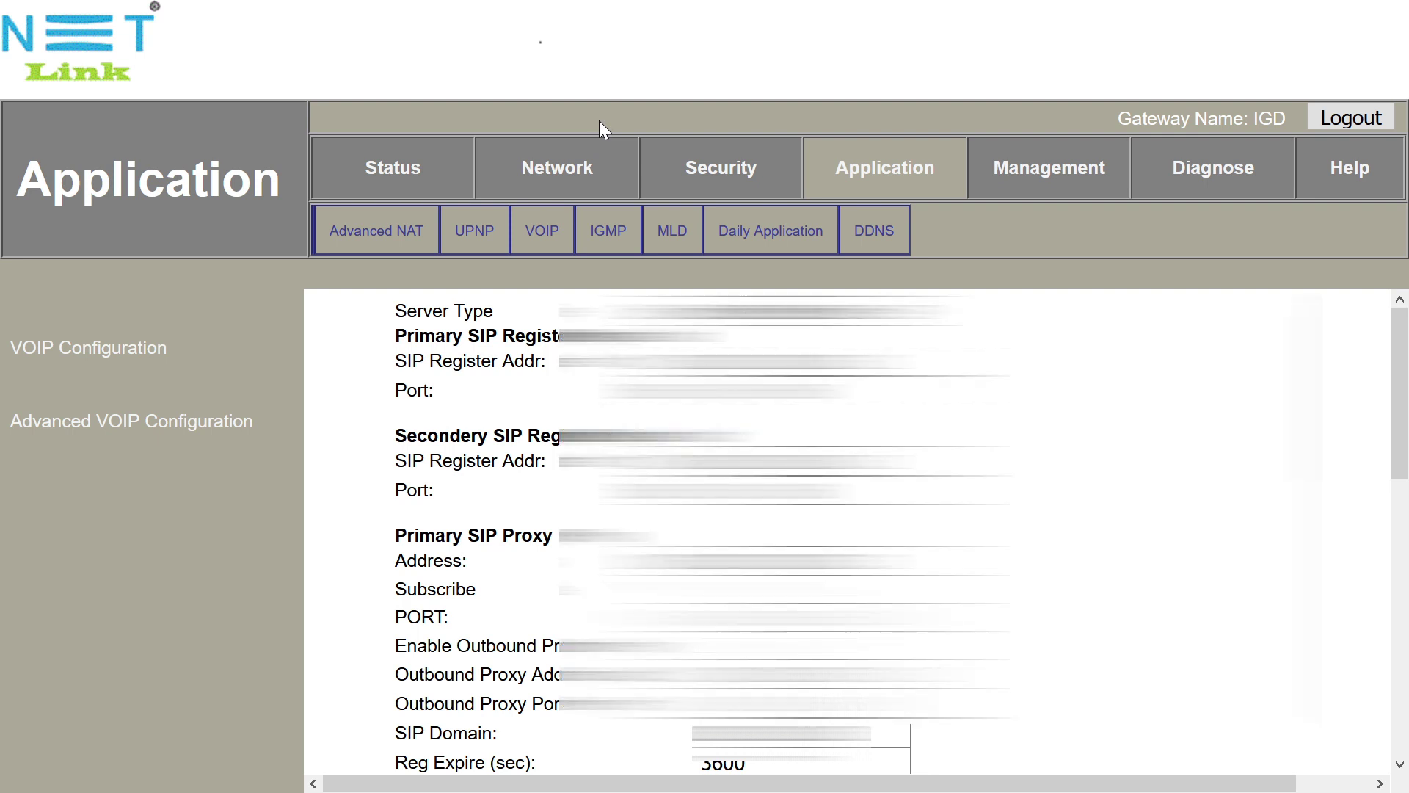
- Reopen the VOIP configuration to review the applied SIP settings
{"action": "left_click", "coordinate": [869, 176]}
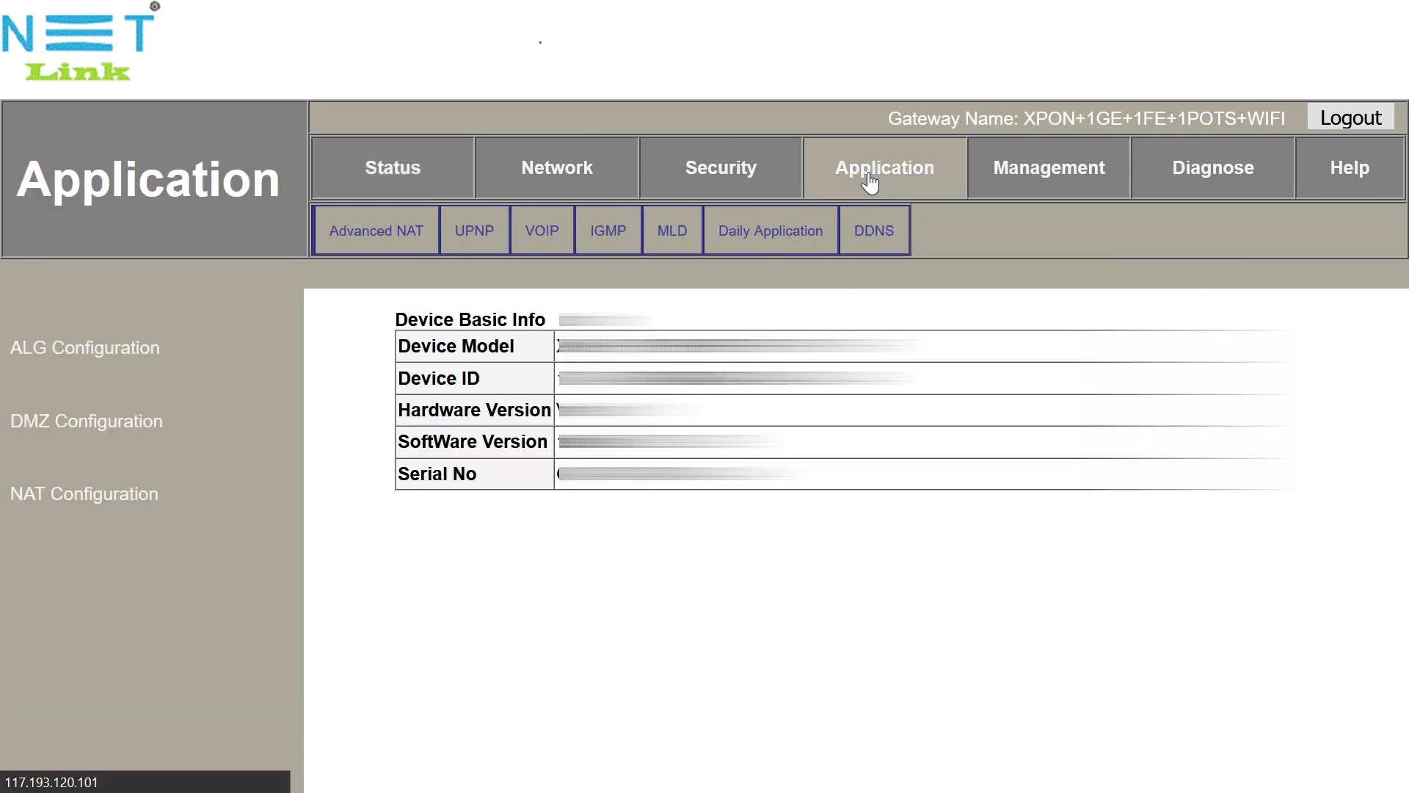
{"action": "left_click", "coordinate": [542, 230]}
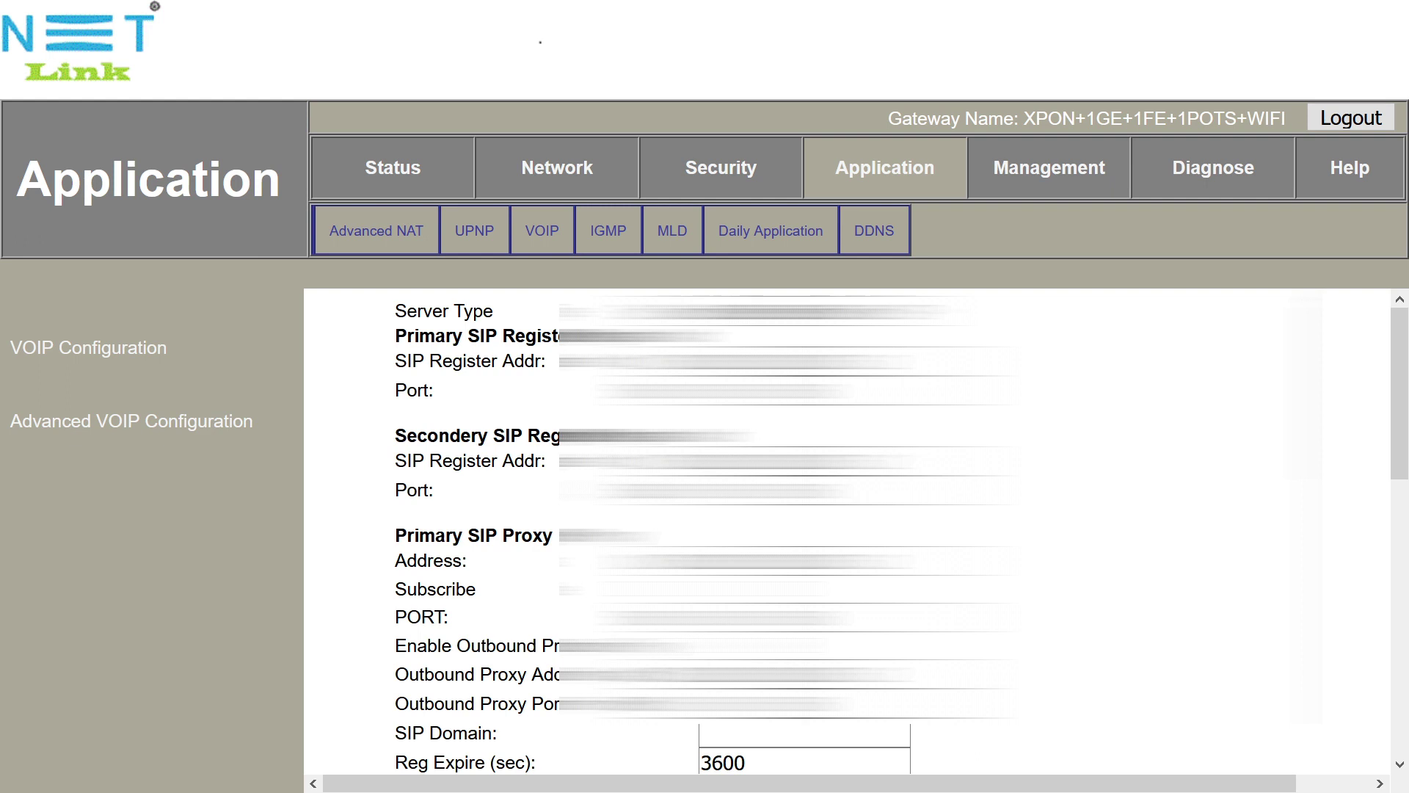
- Check the IPv4 WAN connection status of the voice interface and the VOIP service state, refreshing the VOIP information once
{"action": "left_click", "coordinate": [406, 185]}
{"action": "left_click", "coordinate": [526, 234]}
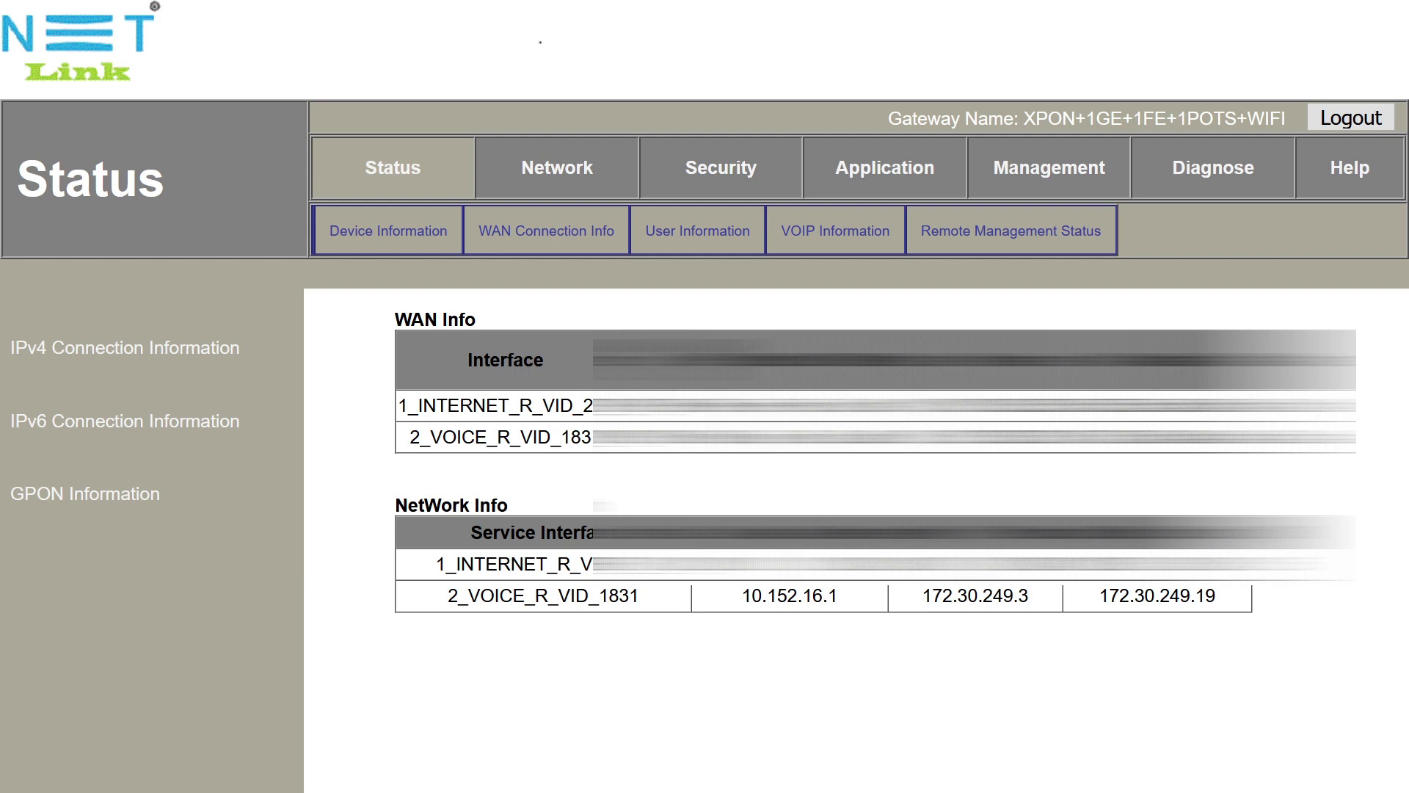
{"action": "left_click", "coordinate": [815, 233]}
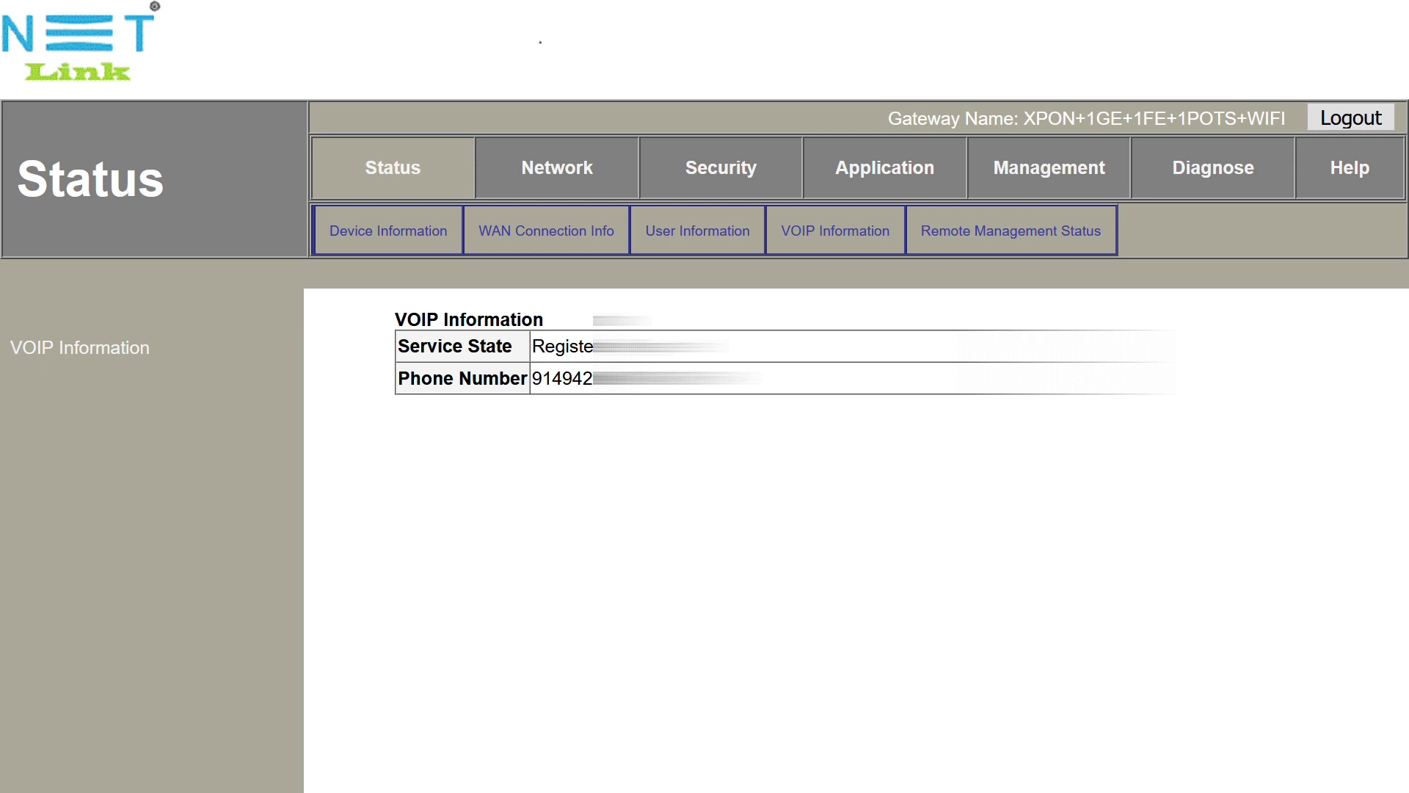
{"action": "left_click", "coordinate": [830, 238]}
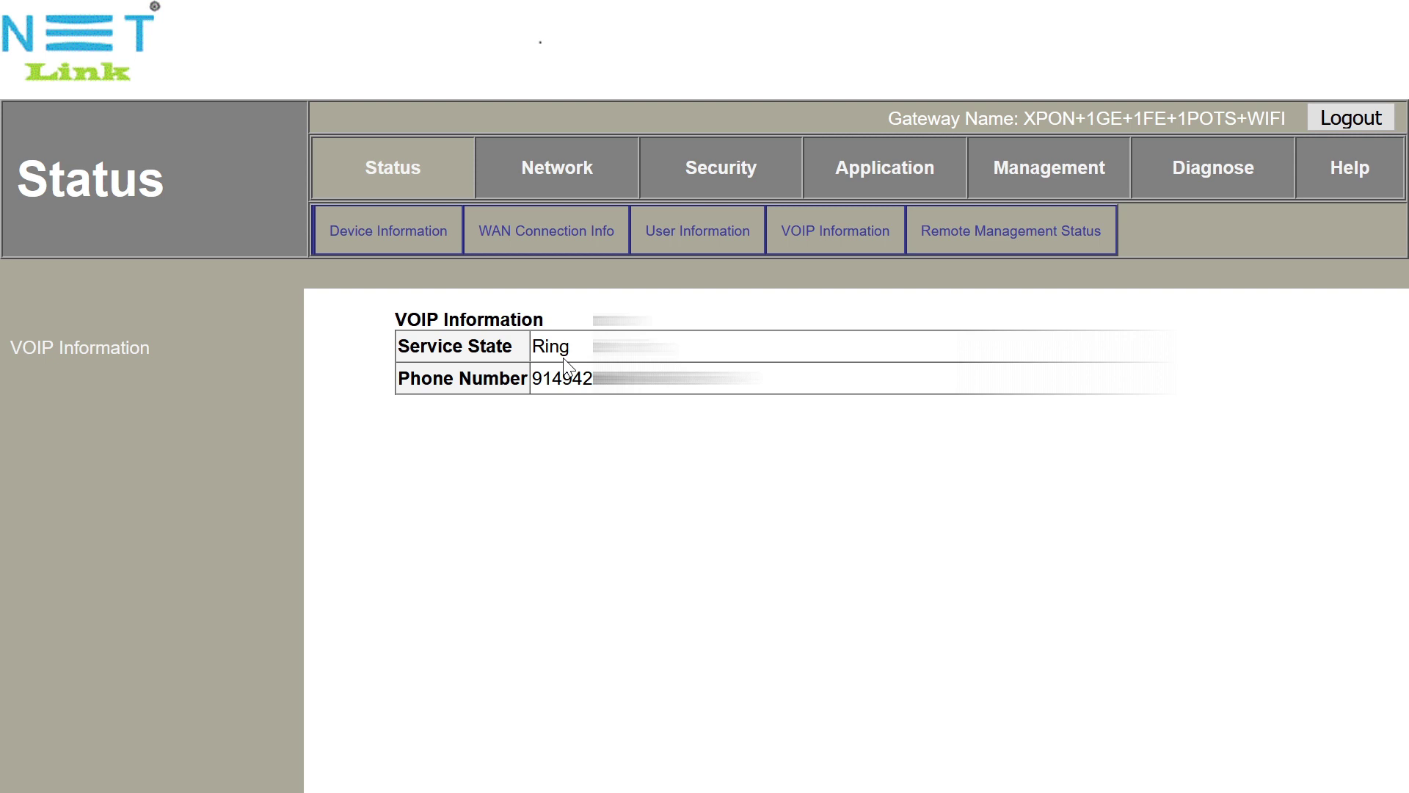
- Refresh the VOIP information to recheck the service state
{"action": "left_click", "coordinate": [817, 233]}
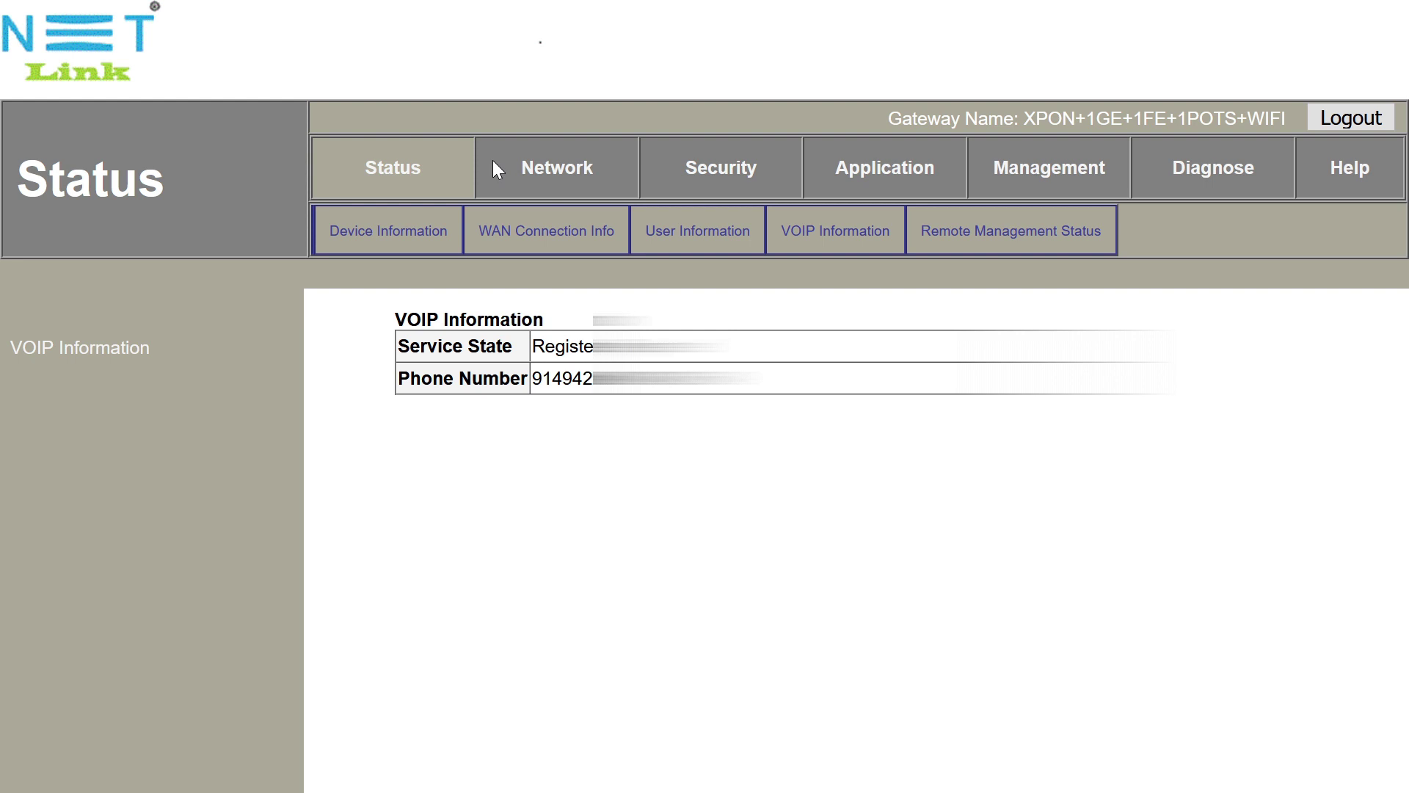
- Open the WAN configuration of the 2_VOICE_R_VID_1831 connection and switch its addressing from DHCP to Static
{"action": "left_click", "coordinate": [553, 175]}
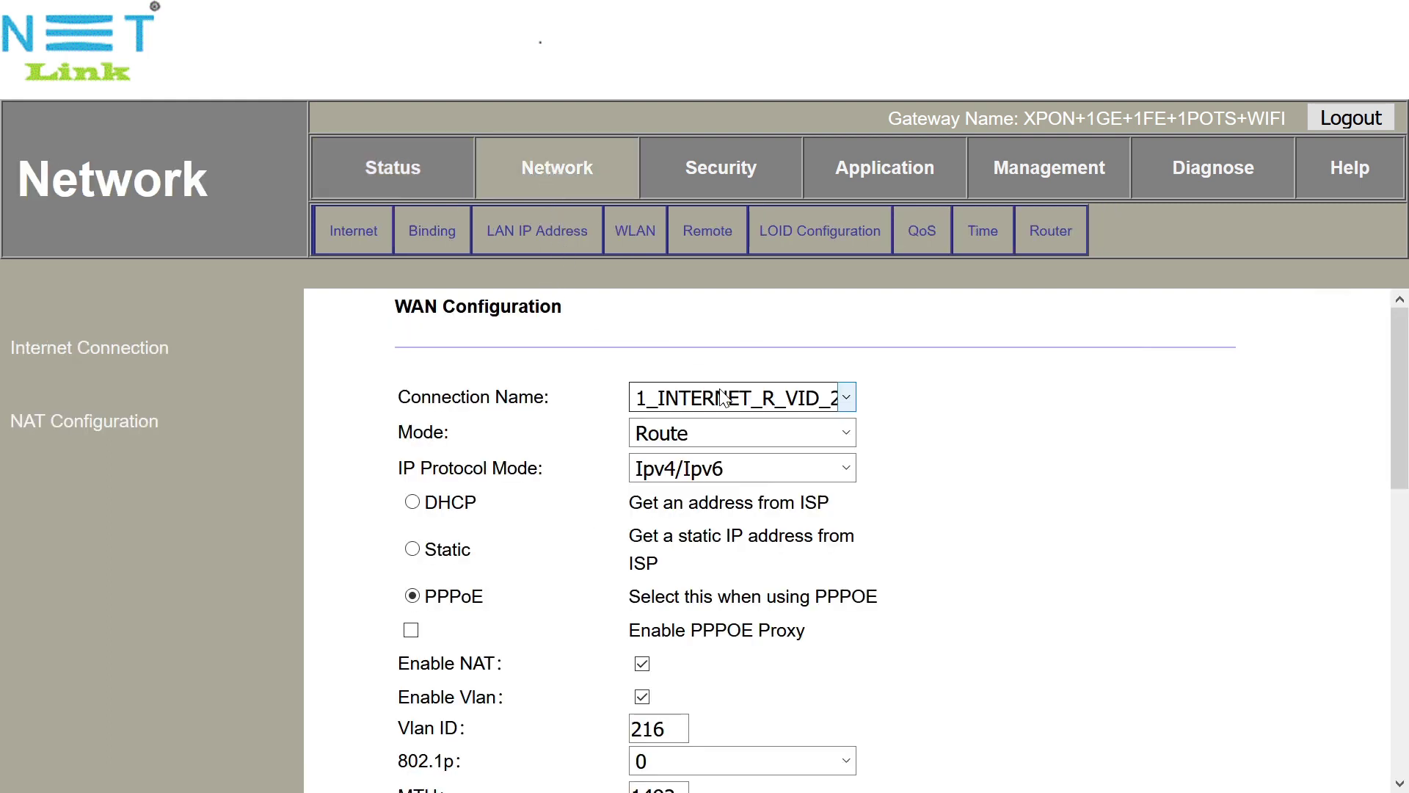
{"action": "left_click", "coordinate": [716, 398]}
{"action": "left_click", "coordinate": [729, 512]}
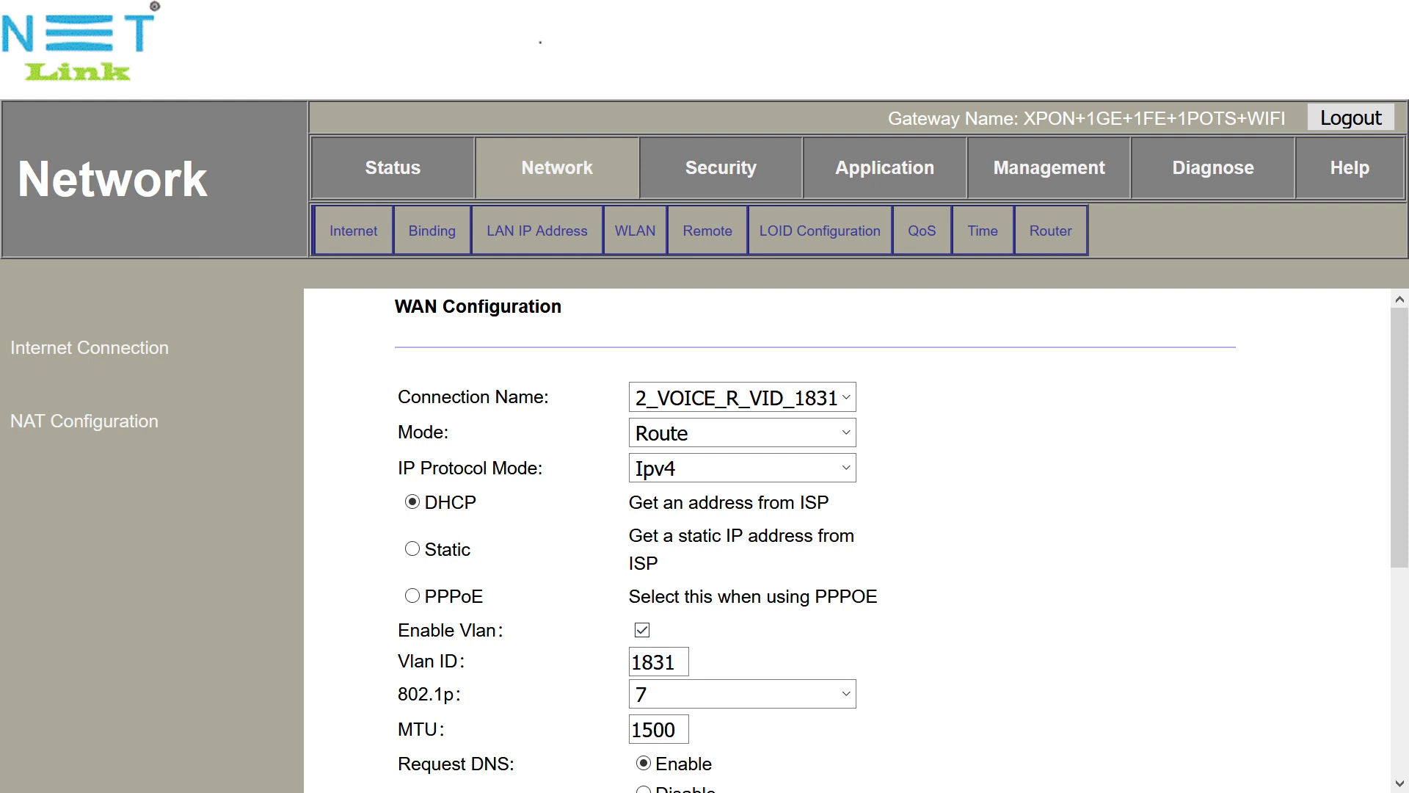
{"action": "left_click", "coordinate": [412, 550]}
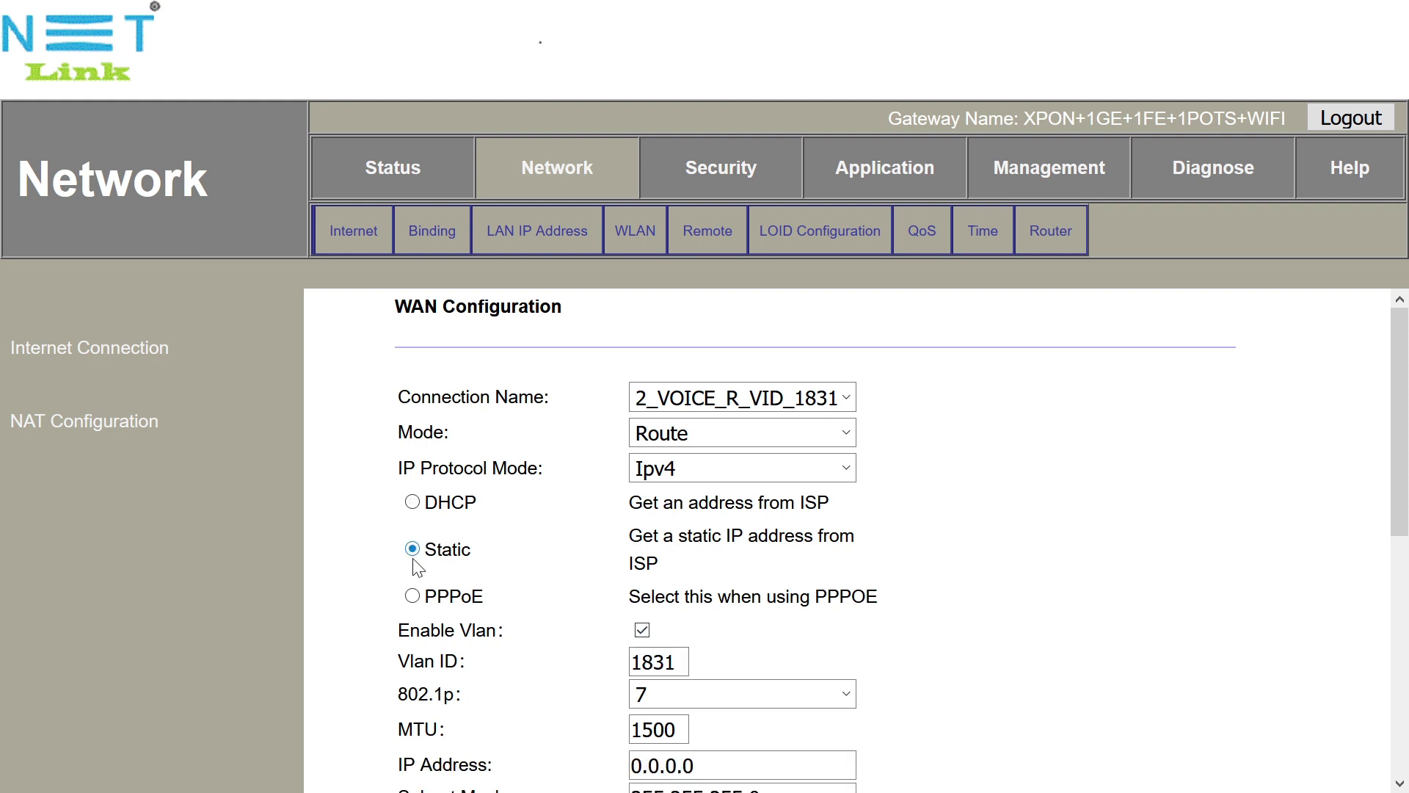
{"action": "scroll", "coordinate": [417, 568], "scroll_direction": "down", "scroll_amount": 5}
{"action": "scroll", "coordinate": [512, 562], "scroll_direction": "up", "scroll_amount": 2}
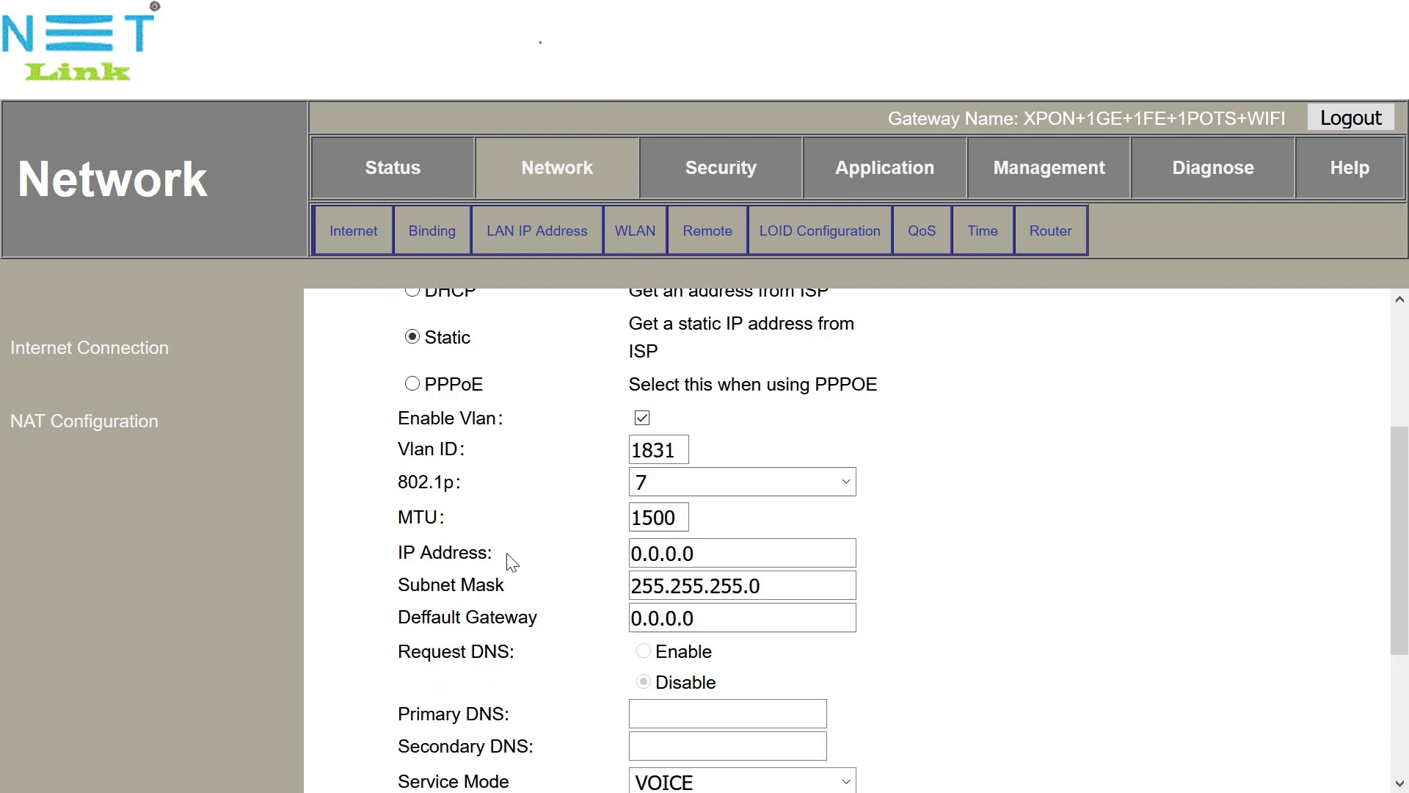
- Set the voice connection's VLAN ID to 1830 and go through the static IP address, DNS and service mode fields
{"action": "scroll", "coordinate": [512, 563], "scroll_direction": "up", "scroll_amount": 1}
{"action": "left_click", "coordinate": [679, 470]}
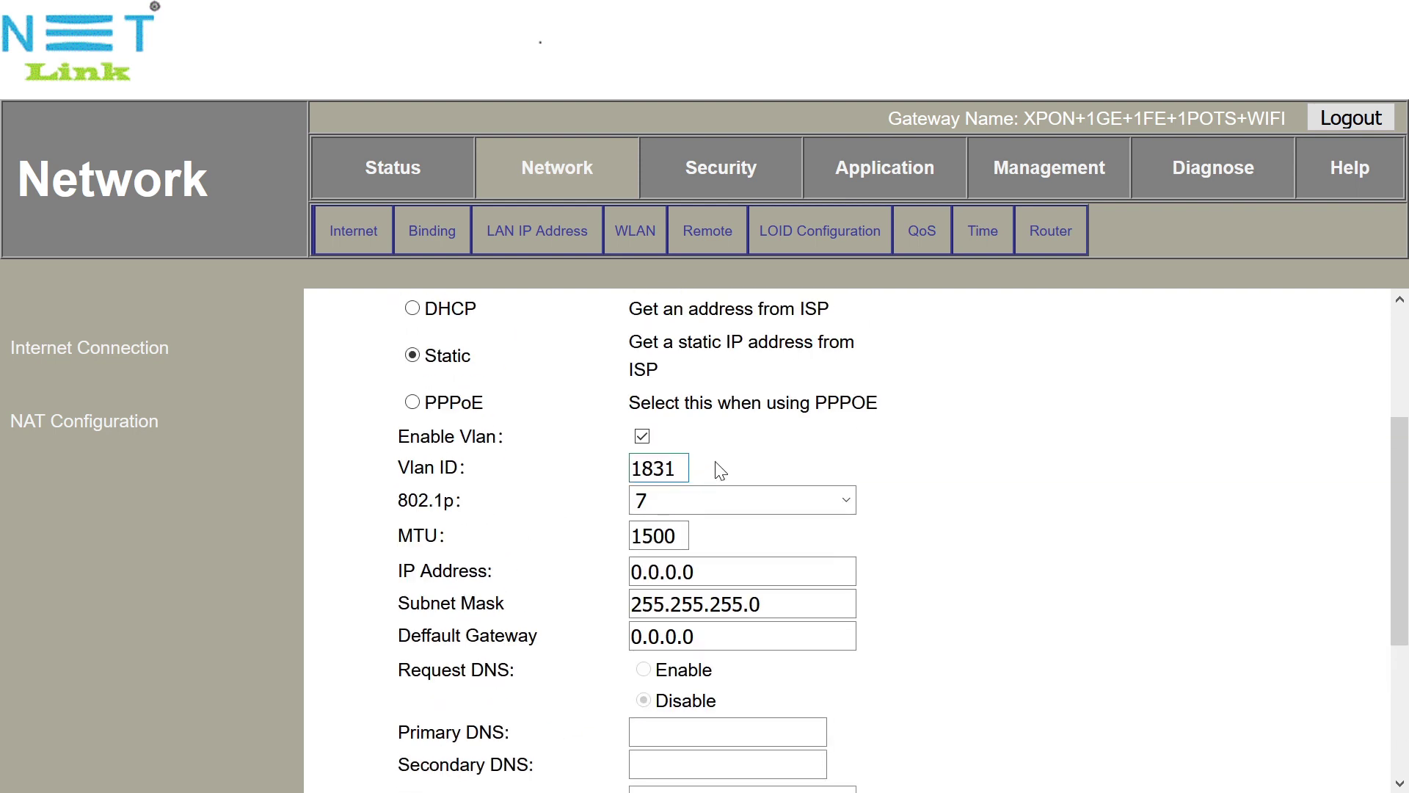
{"action": "key", "text": "BackSpace"}
{"action": "type", "text": "0"}
{"action": "left_click", "coordinate": [718, 468]}
{"action": "left_click", "coordinate": [685, 566]}
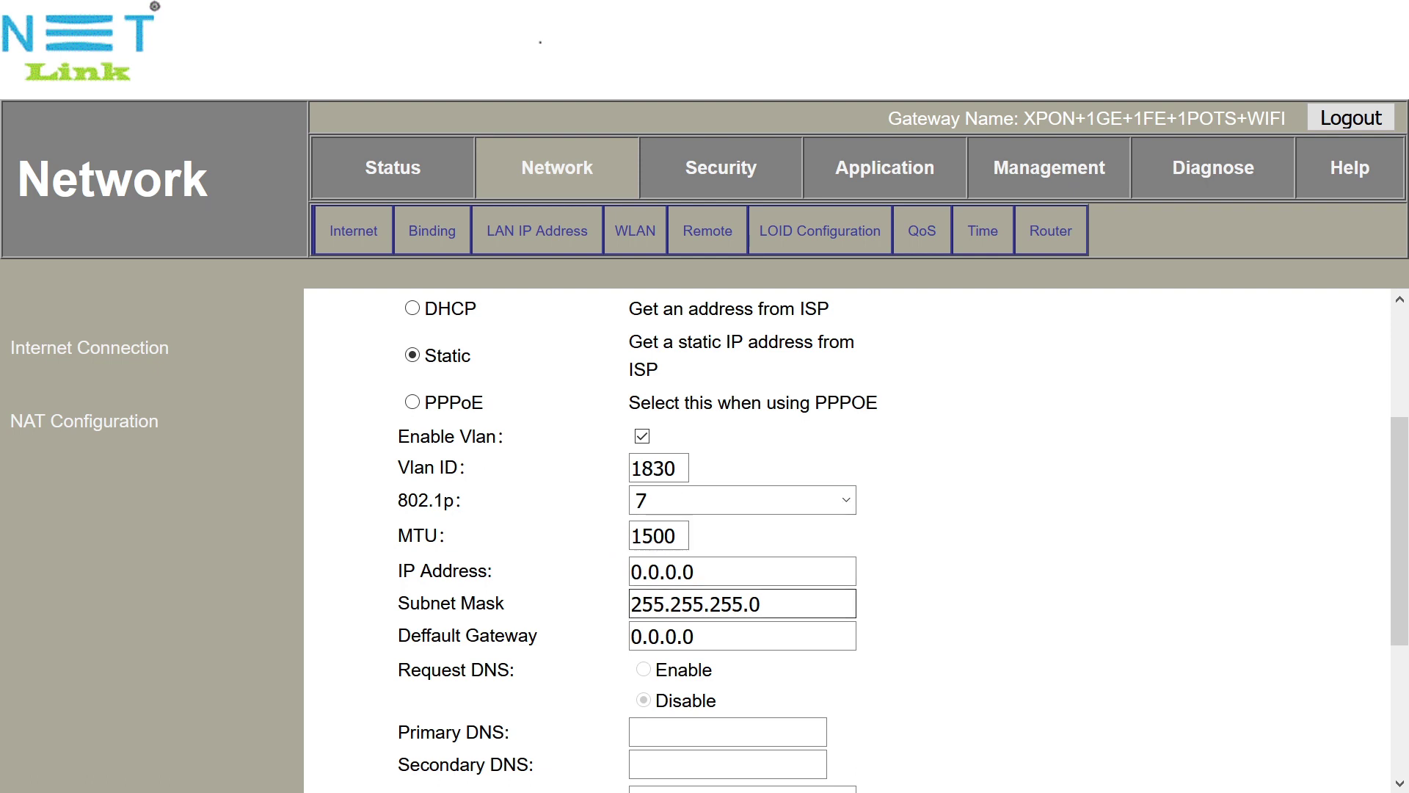
{"action": "scroll", "coordinate": [660, 536], "scroll_direction": "down", "scroll_amount": 3}
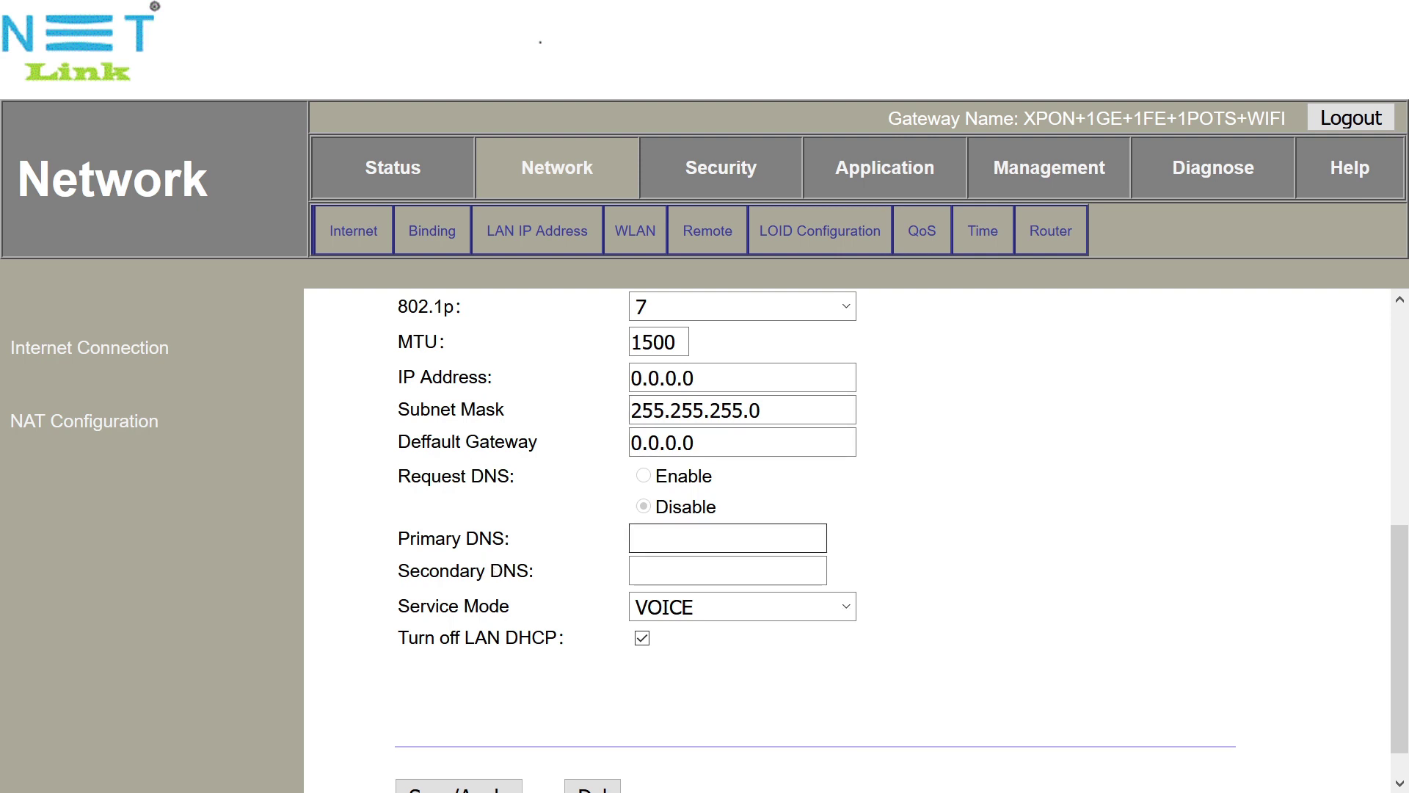
{"action": "left_click", "coordinate": [691, 608]}
{"action": "left_click", "coordinate": [691, 608]}
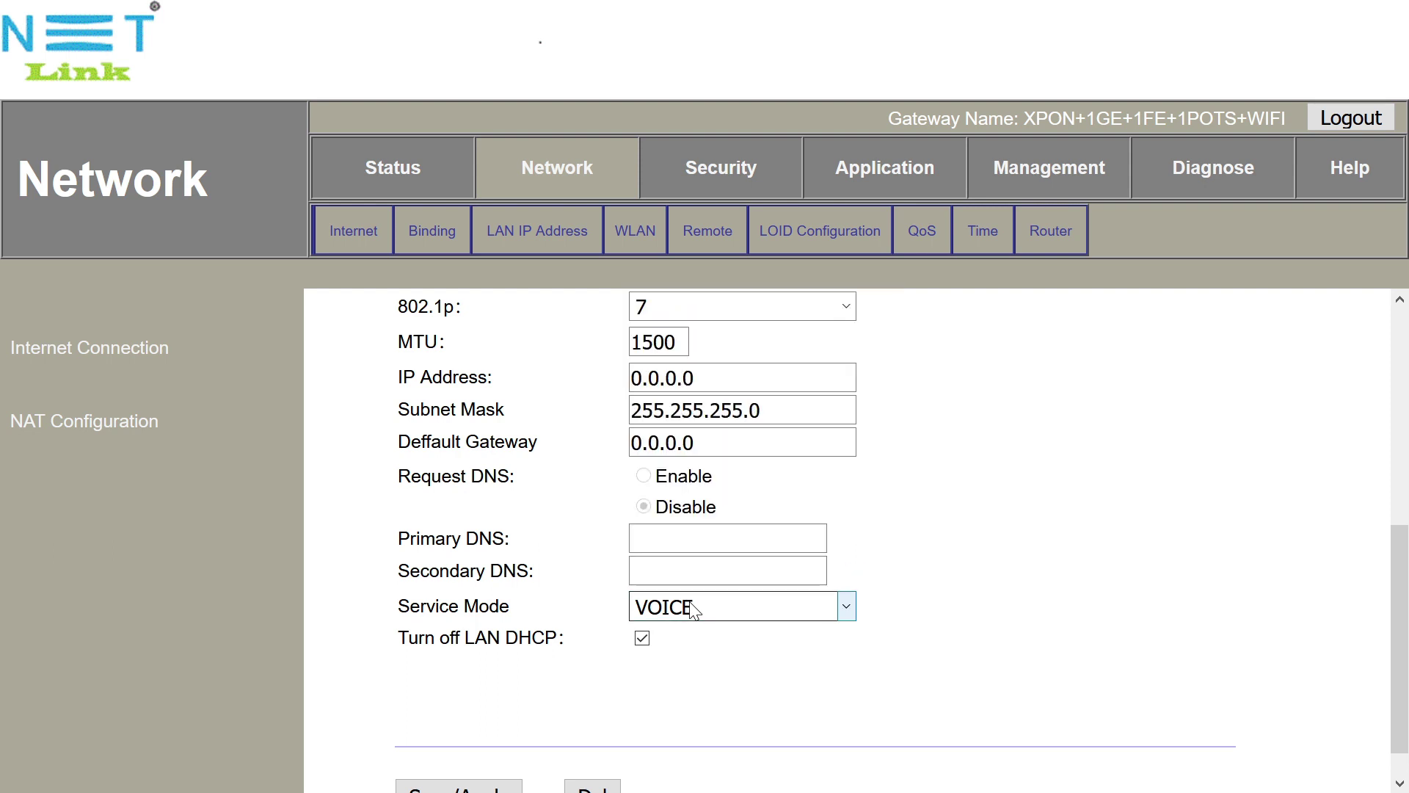
- Switch to the voip notes in Notepad and review the static IP and SIP parameters
{"action": "key", "text": "alt+Tab"}
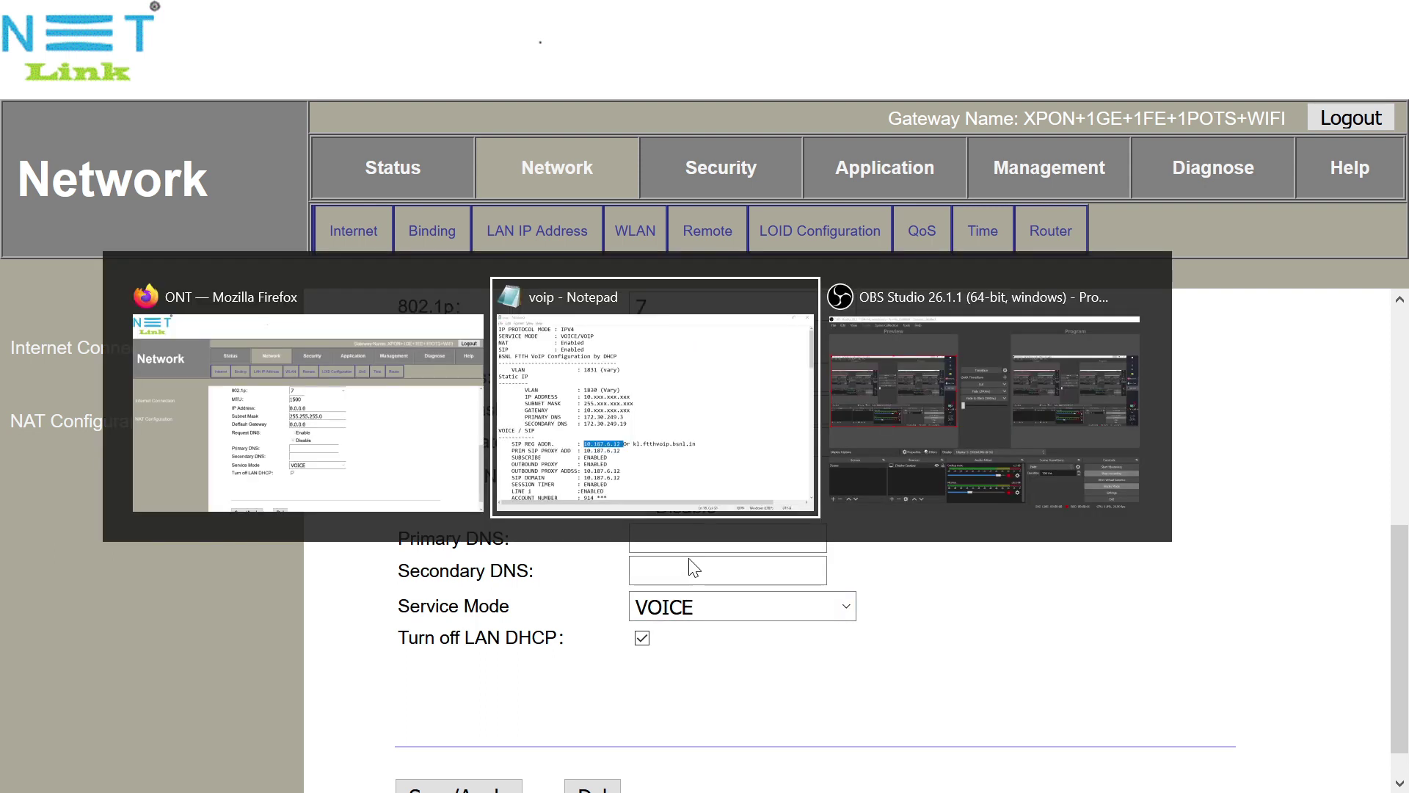
{"action": "scroll", "coordinate": [624, 397], "scroll_direction": "down", "scroll_amount": 1}
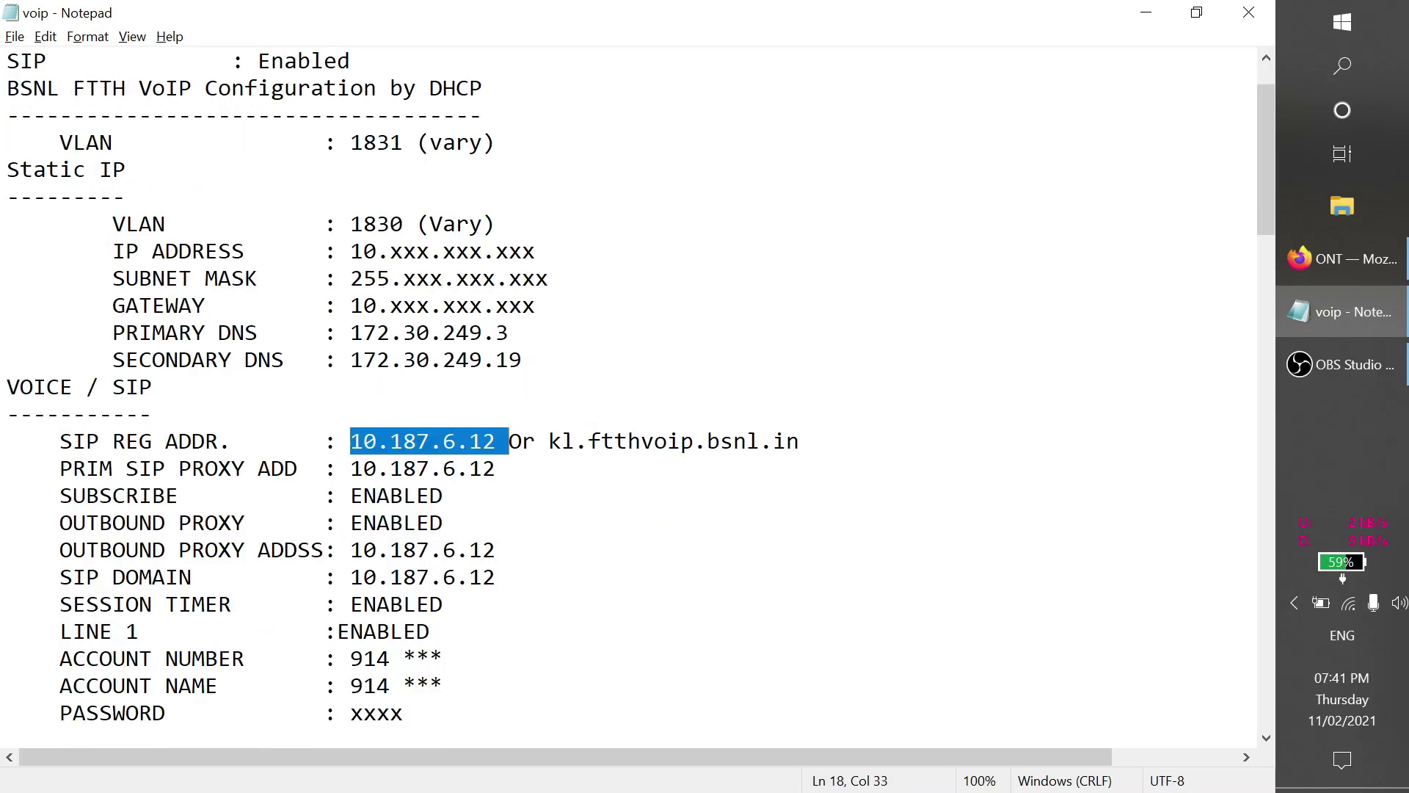
{"action": "scroll", "coordinate": [624, 396], "scroll_direction": "down", "scroll_amount": 1}
{"action": "scroll", "coordinate": [624, 396], "scroll_direction": "up", "scroll_amount": 2}
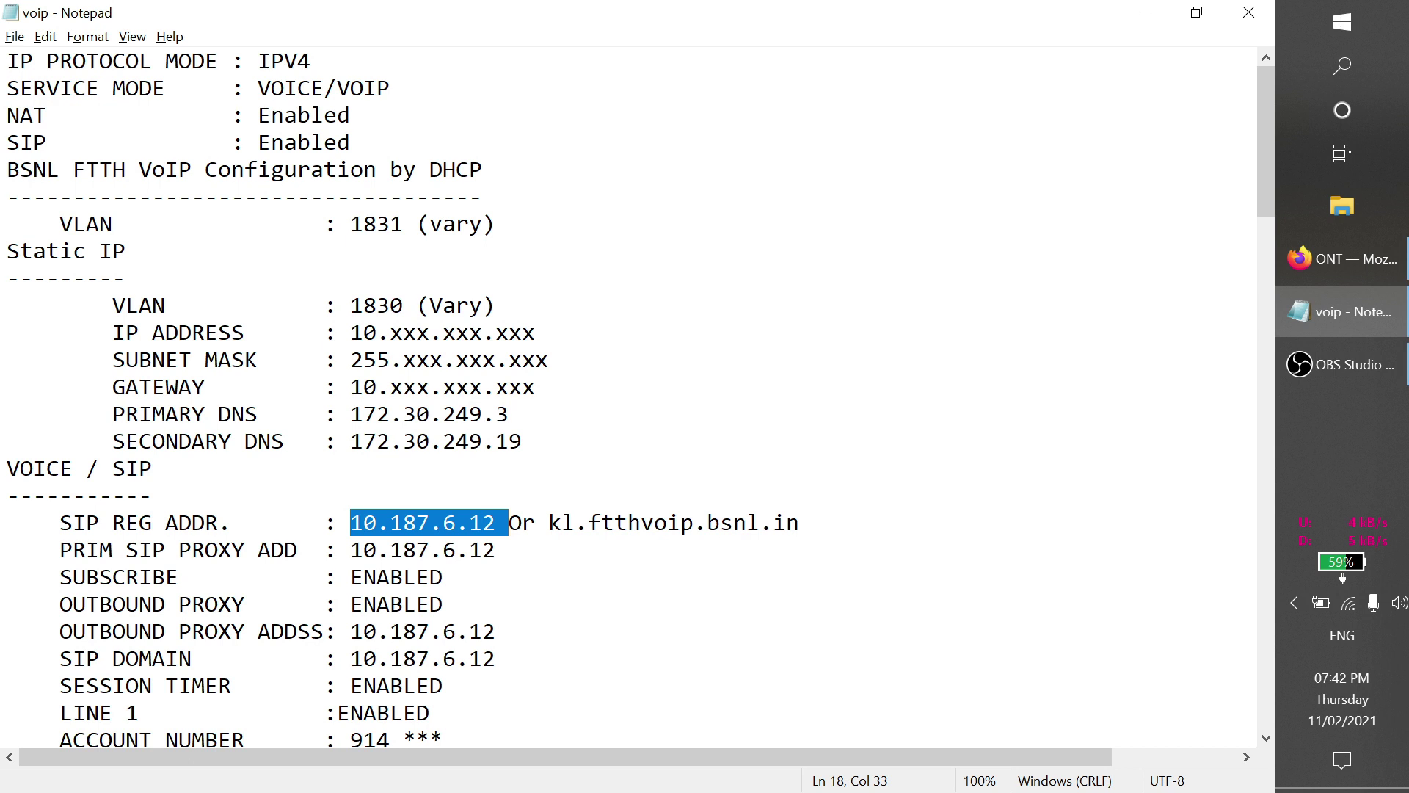
- Copy the primary DNS address 172.30.249.3 from the notes and return to the ONT page in Firefox
{"action": "left_click_drag", "start_coordinate": [509, 414], "coordinate": [351, 414]}
{"action": "right_click", "coordinate": [364, 411]}
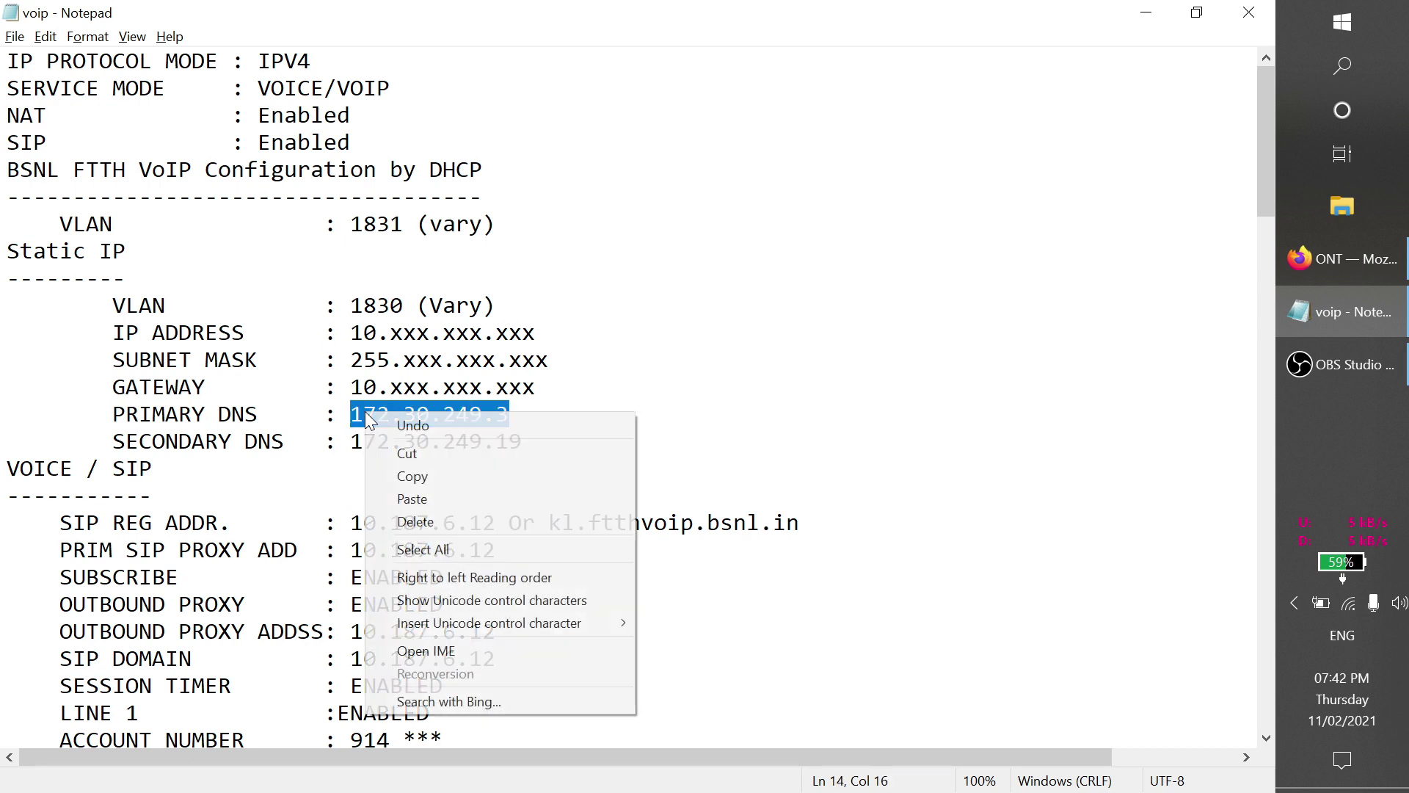
{"action": "left_click", "coordinate": [419, 475]}
{"action": "left_click", "coordinate": [1320, 258]}
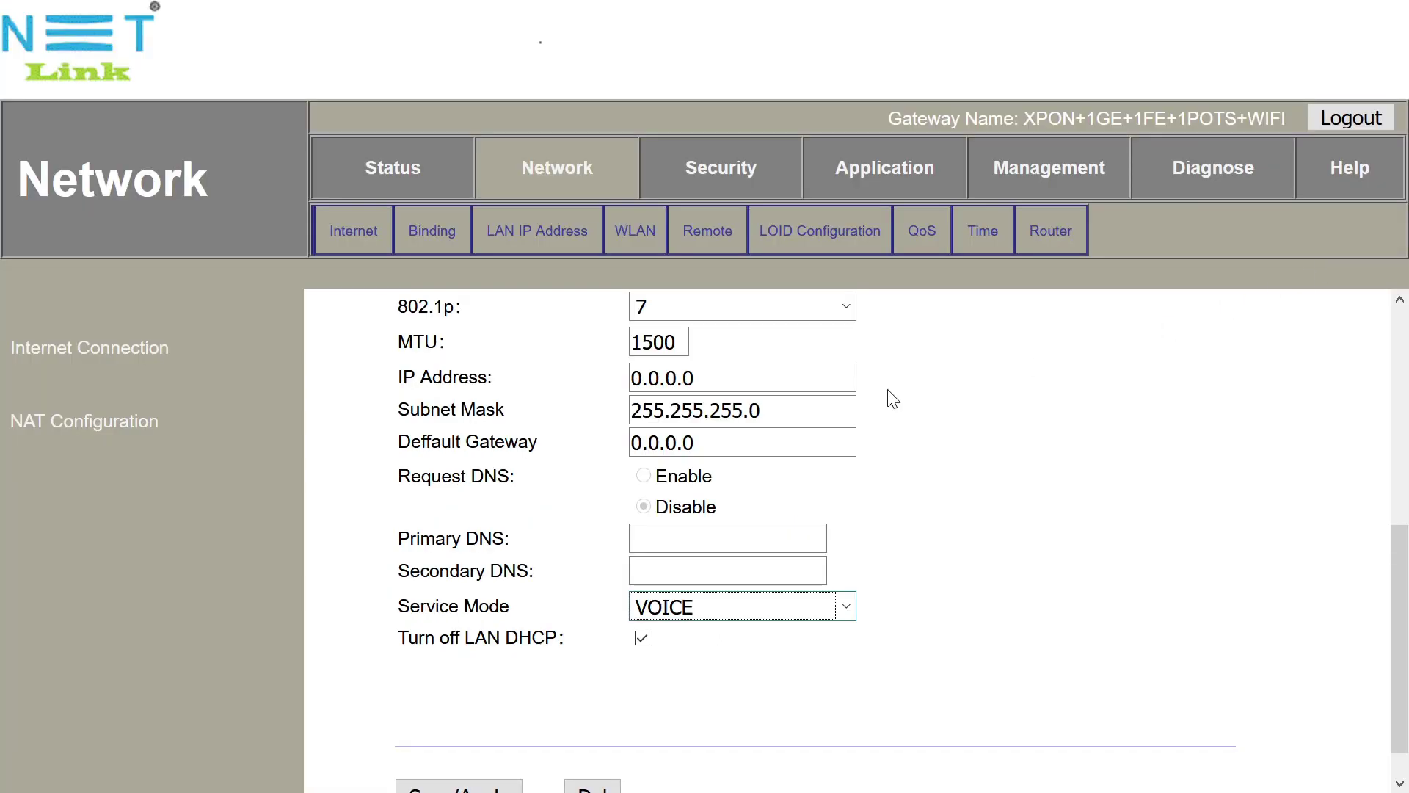
- Run a ping test to the copied address 172.30.249.3 through the 2_VOICE_R_VID_1831 WAN interface
{"action": "scroll", "coordinate": [780, 505], "scroll_direction": "up", "scroll_amount": 5}
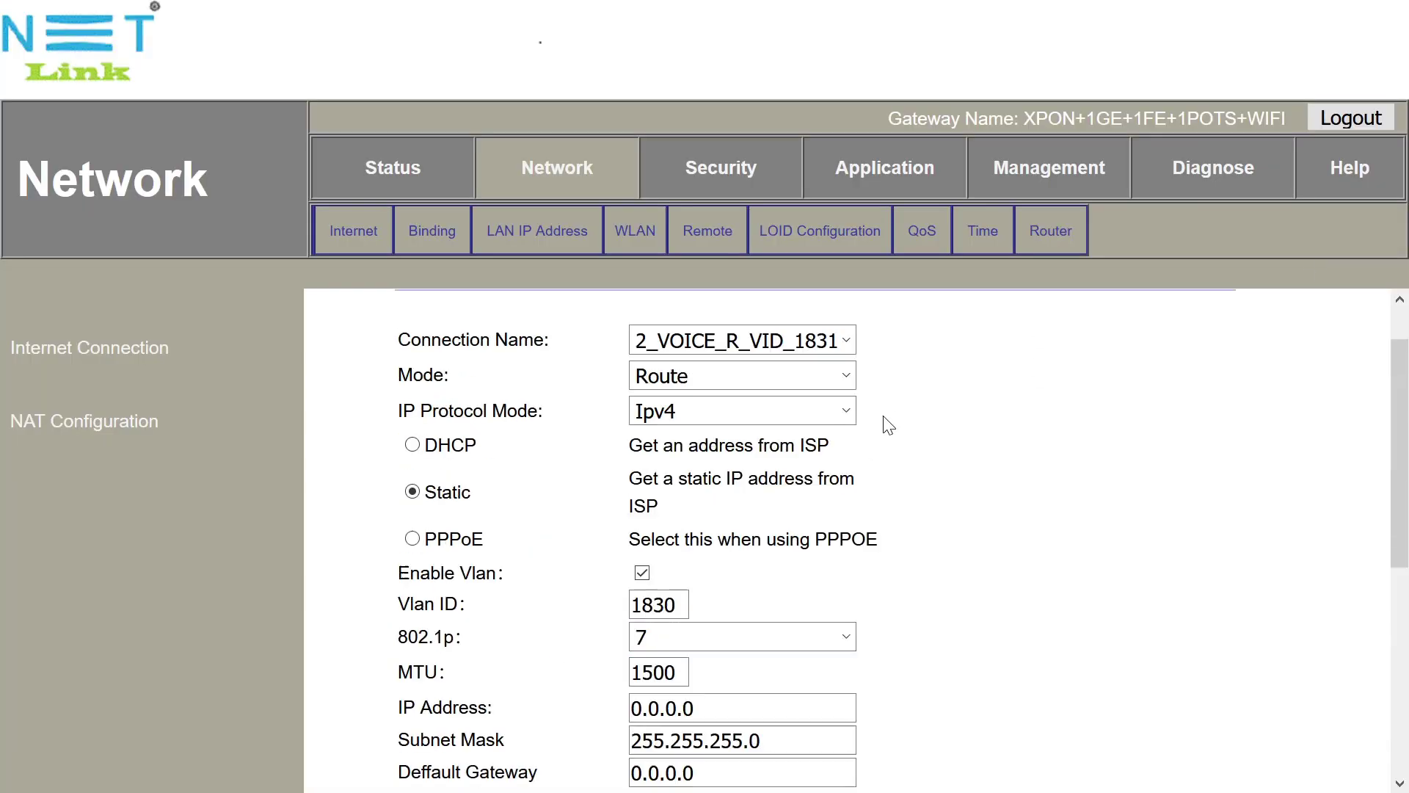
{"action": "left_click", "coordinate": [1178, 176]}
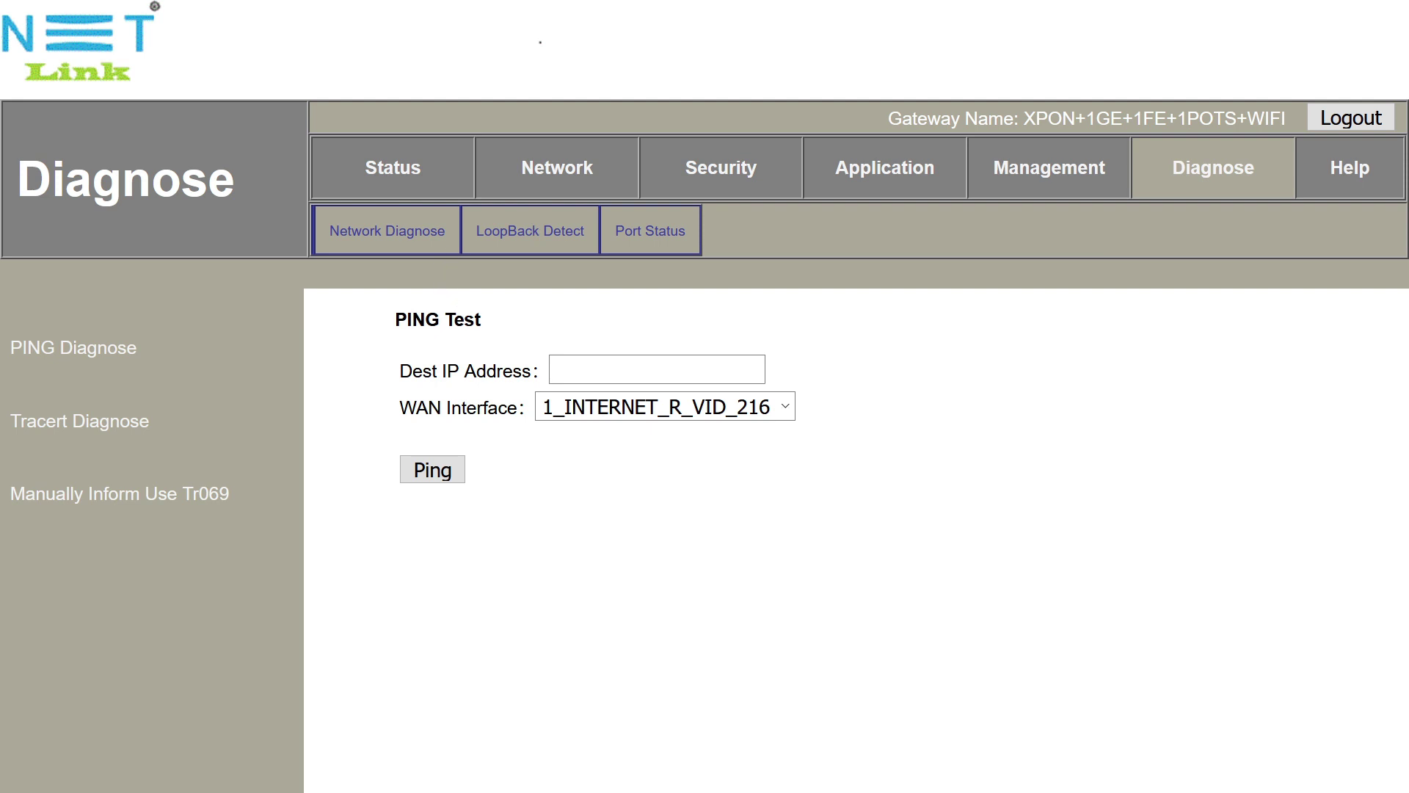
{"action": "left_click", "coordinate": [576, 368]}
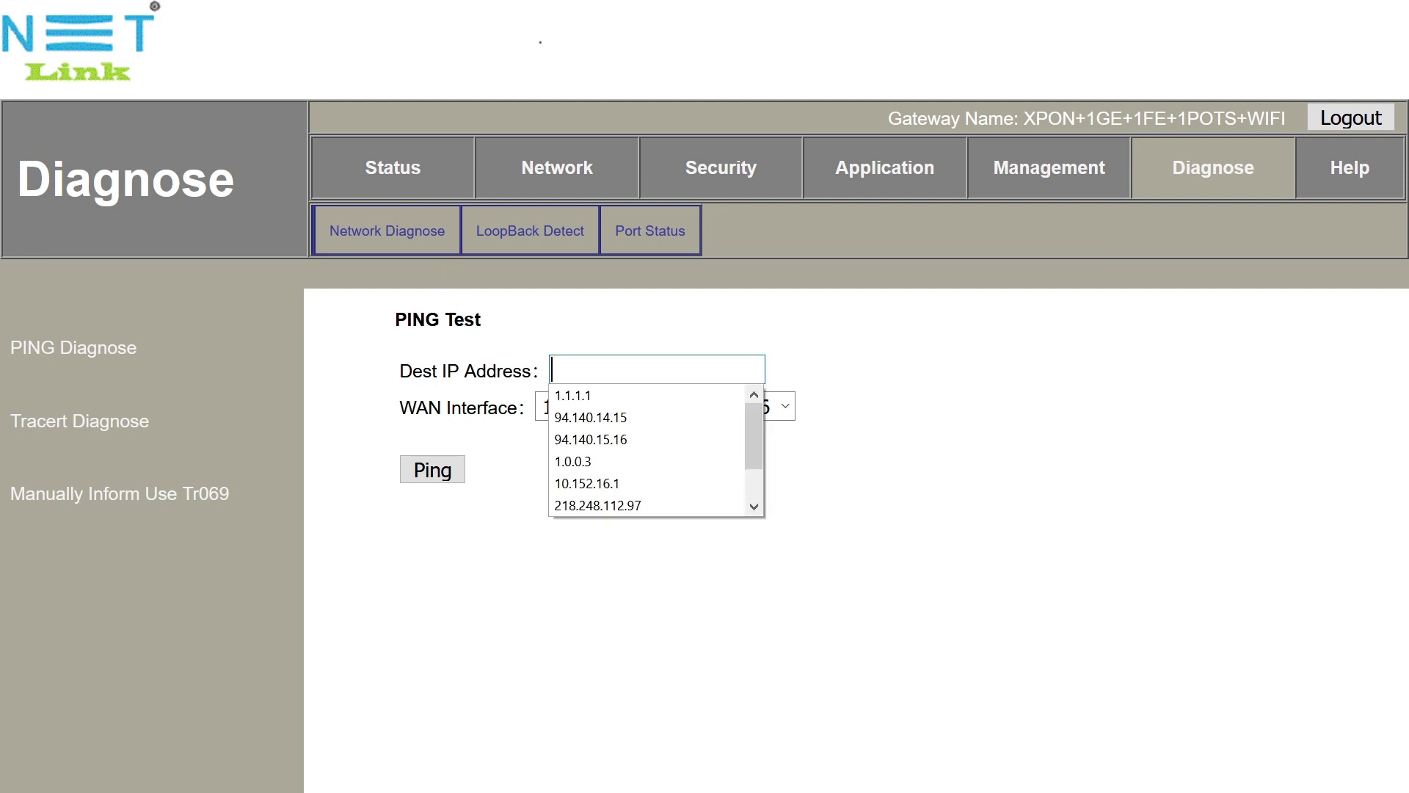
{"action": "key", "text": "ctrl+v"}
{"action": "left_click", "coordinate": [593, 412]}
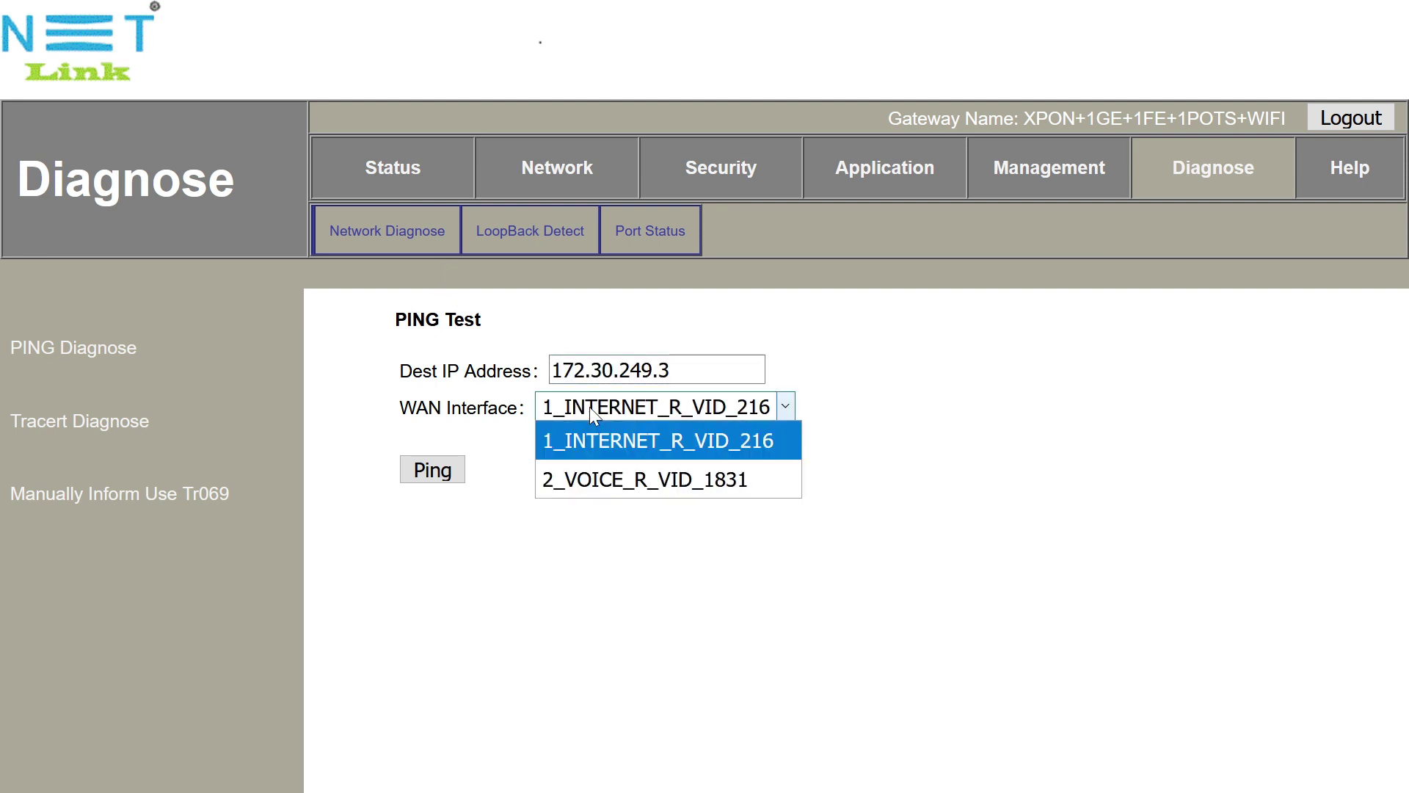
{"action": "left_click", "coordinate": [606, 473]}
{"action": "left_click", "coordinate": [455, 474]}
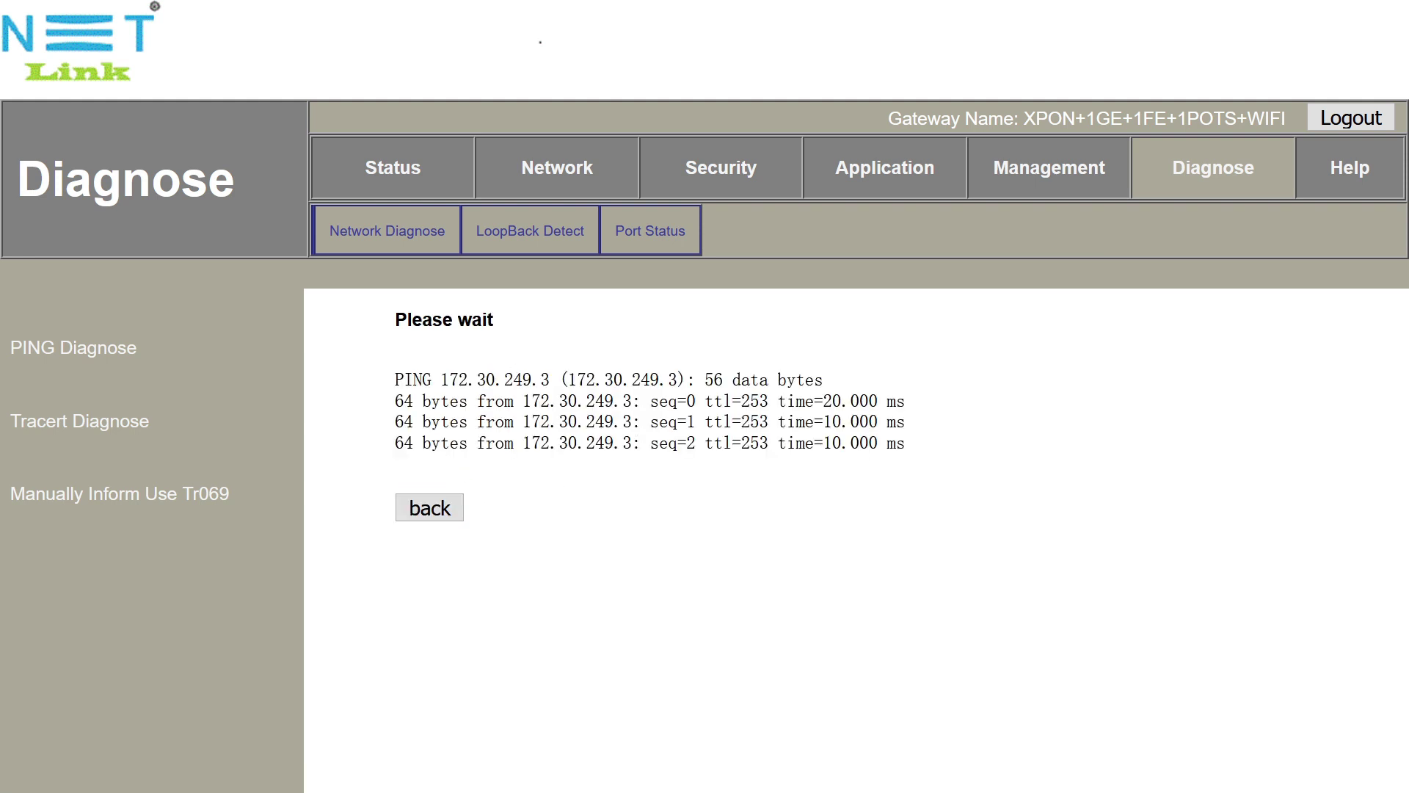
- Return to the ping test and ping 8.8.8.8 through the 2_VOICE_R_VID_1831 WAN interface
{"action": "left_click", "coordinate": [444, 508]}
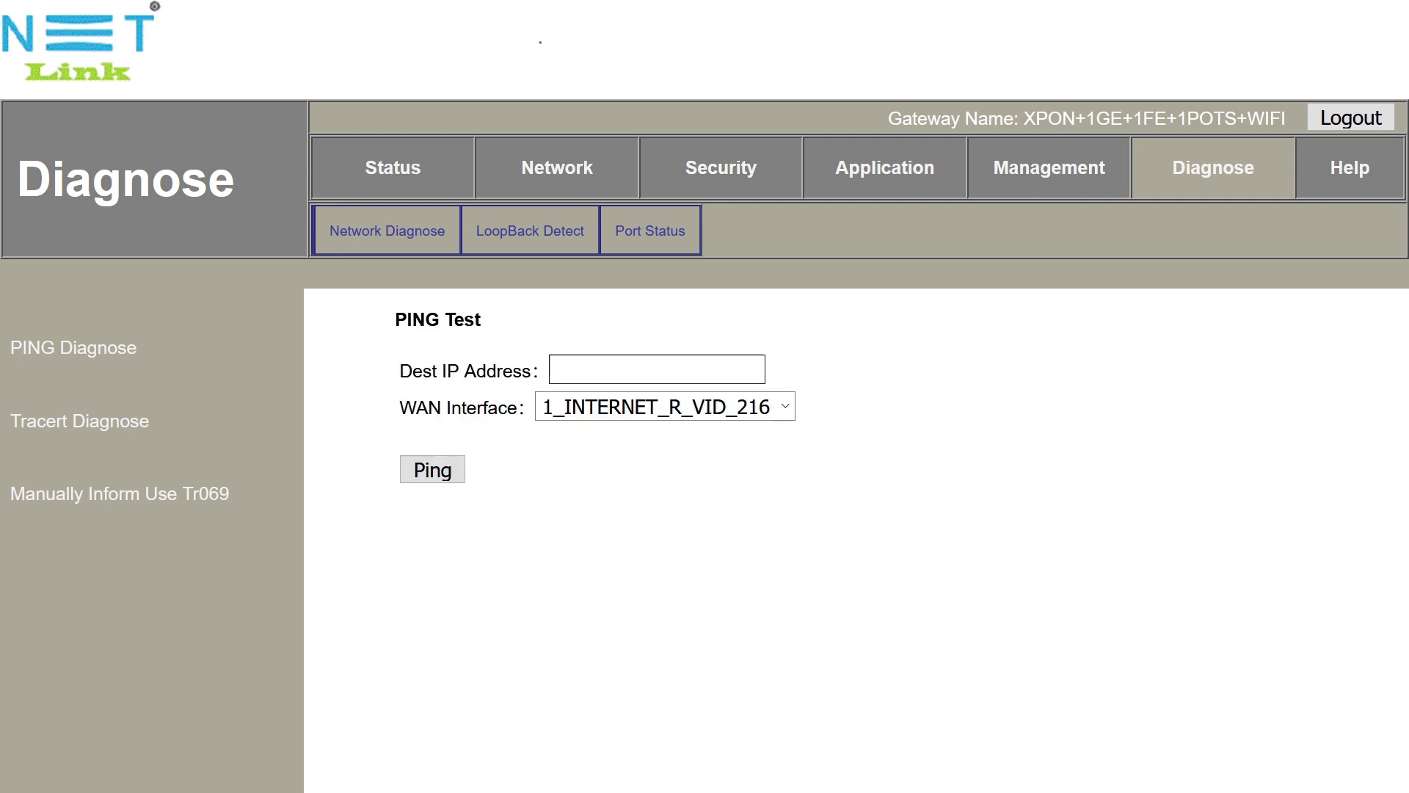
{"action": "left_click", "coordinate": [584, 369]}
{"action": "type", "text": "8.8.8.8"}
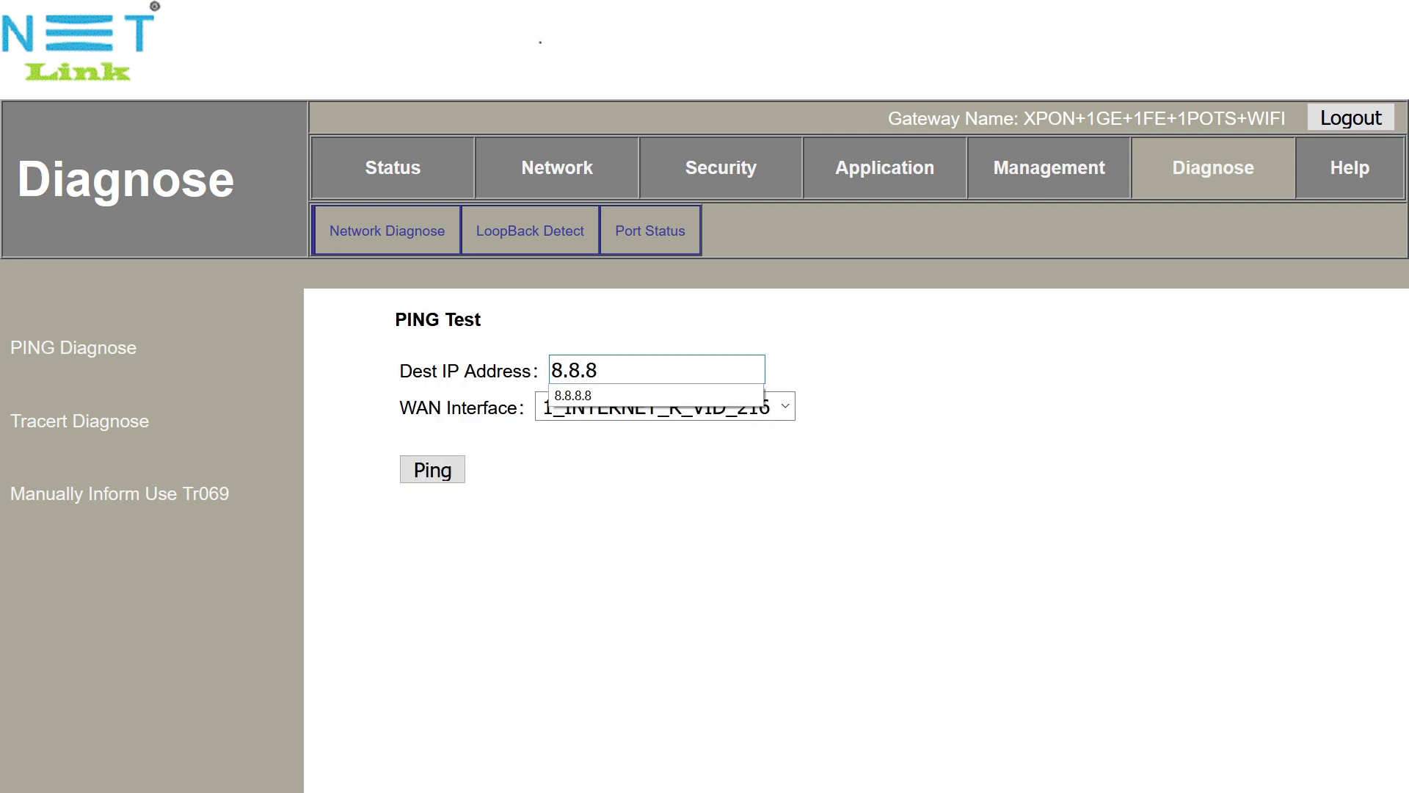
{"action": "left_click", "coordinate": [575, 410]}
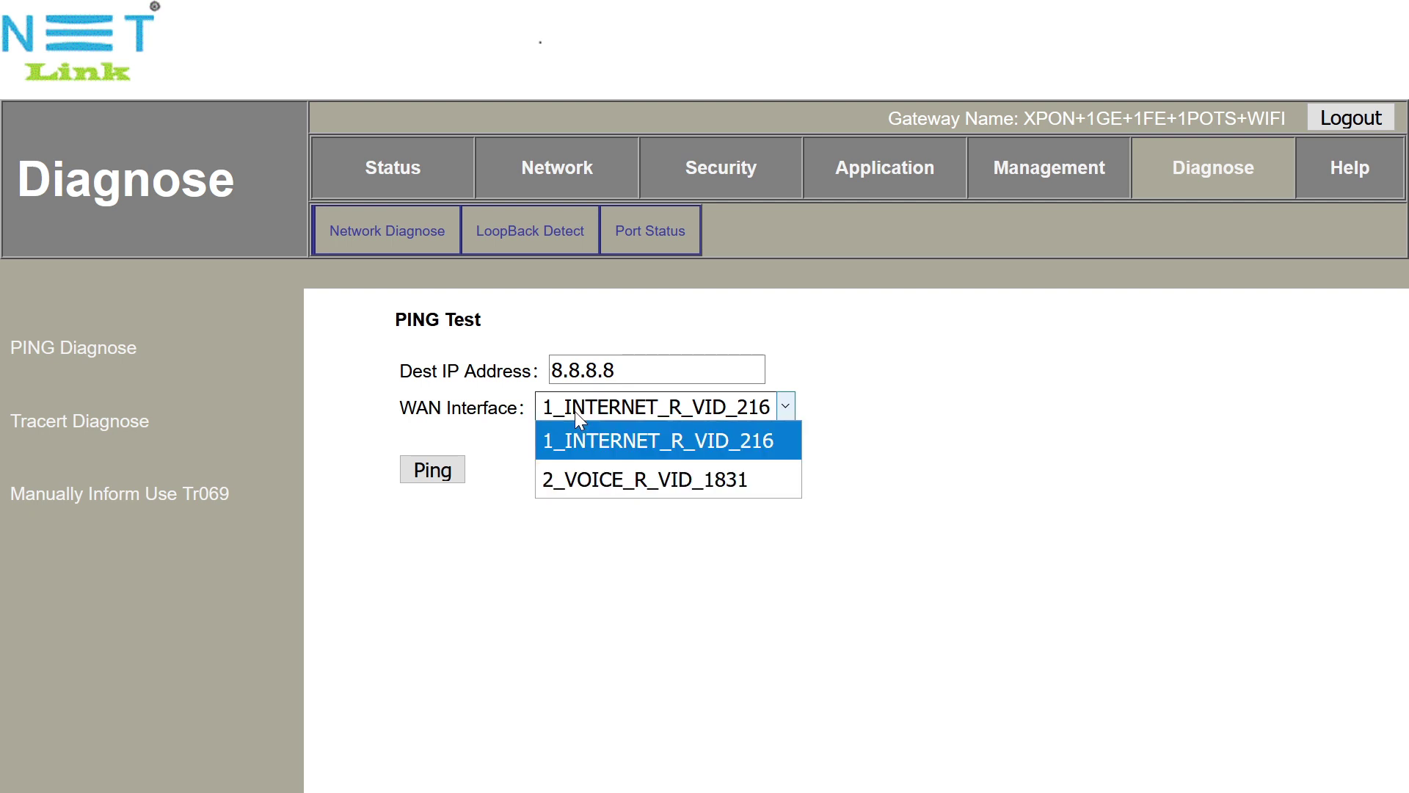
{"action": "left_click", "coordinate": [604, 475]}
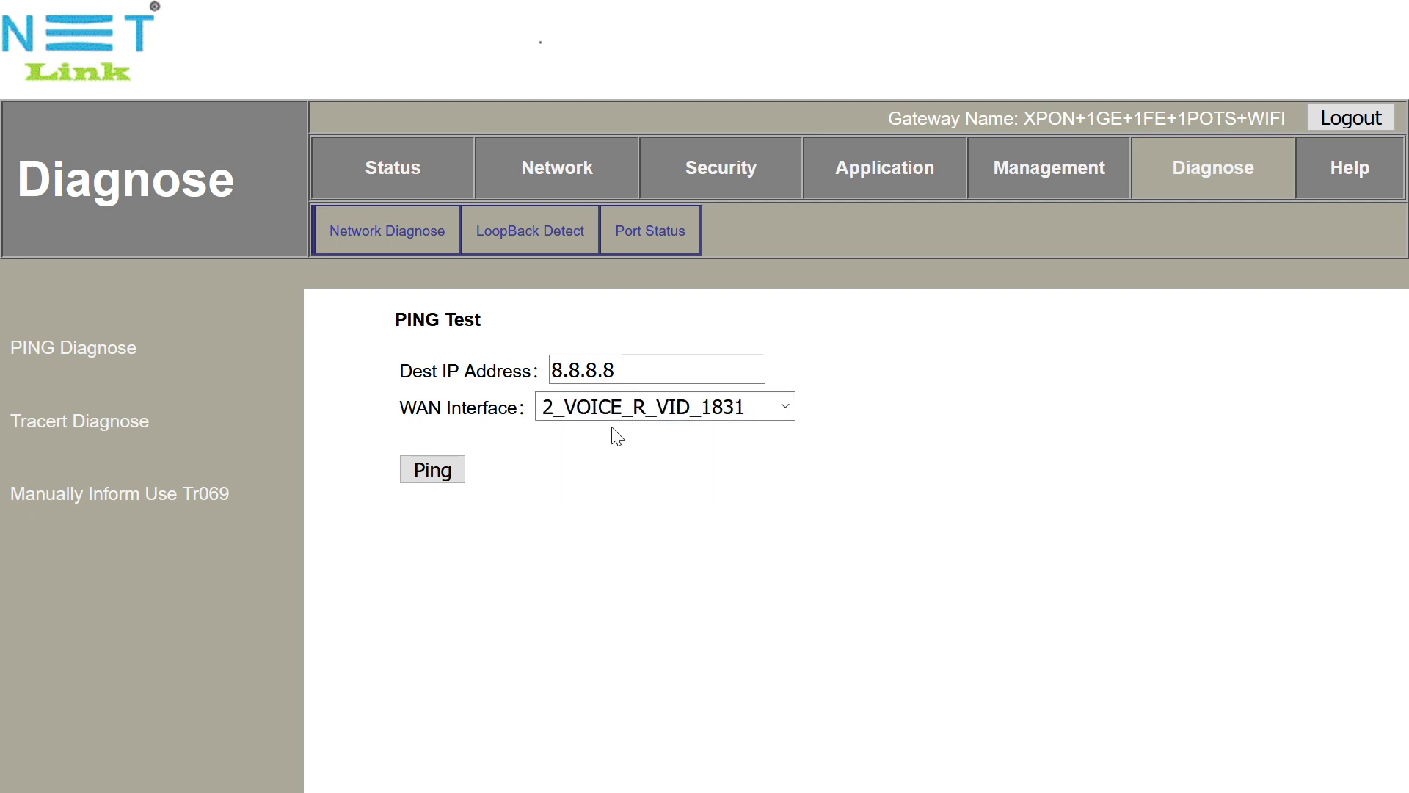
{"action": "left_click", "coordinate": [451, 483]}
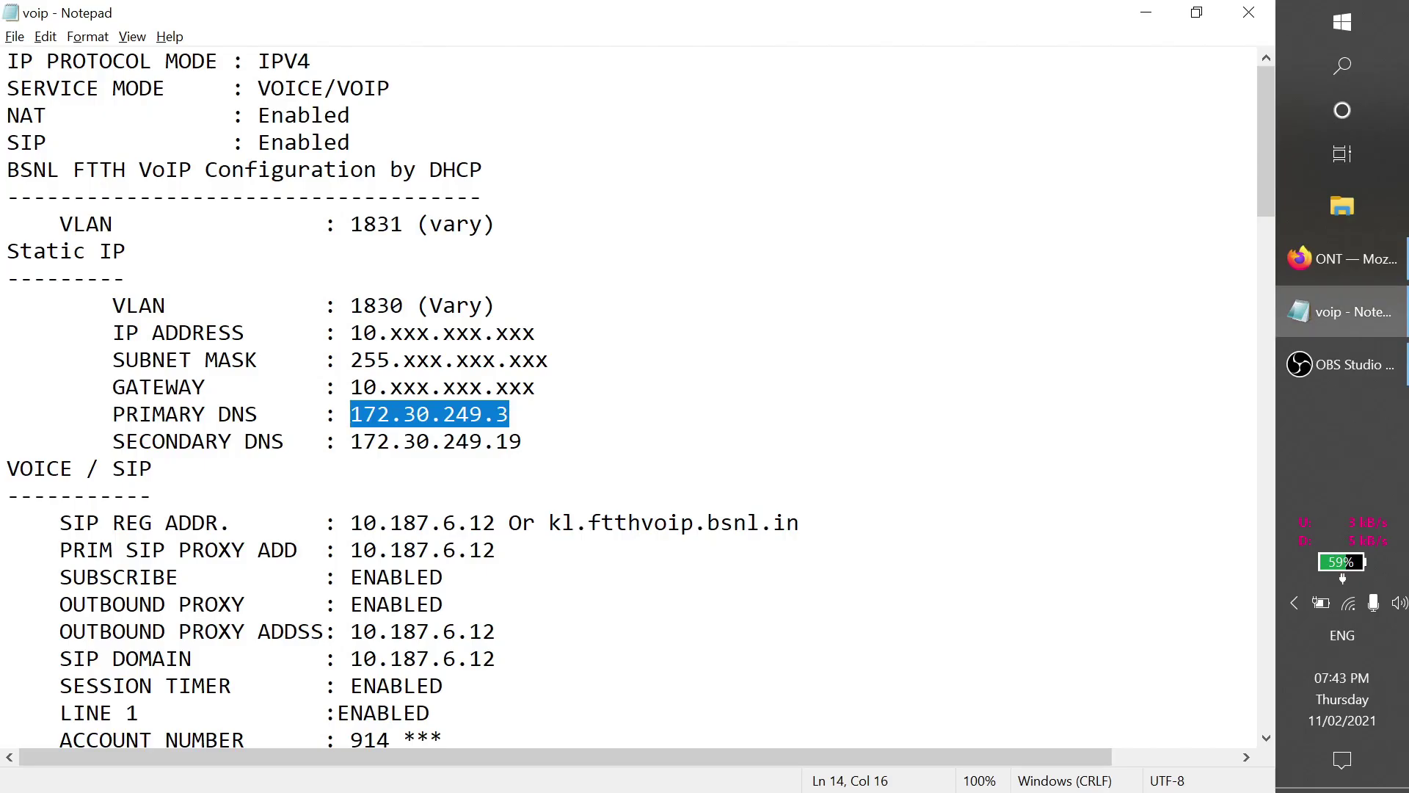
- Reselect the primary DNS address in the Notepad notes and ping 172.30.249.3 again through 2_VOICE_R_VID_1831 in Firefox
{"action": "left_click", "coordinate": [509, 414]}
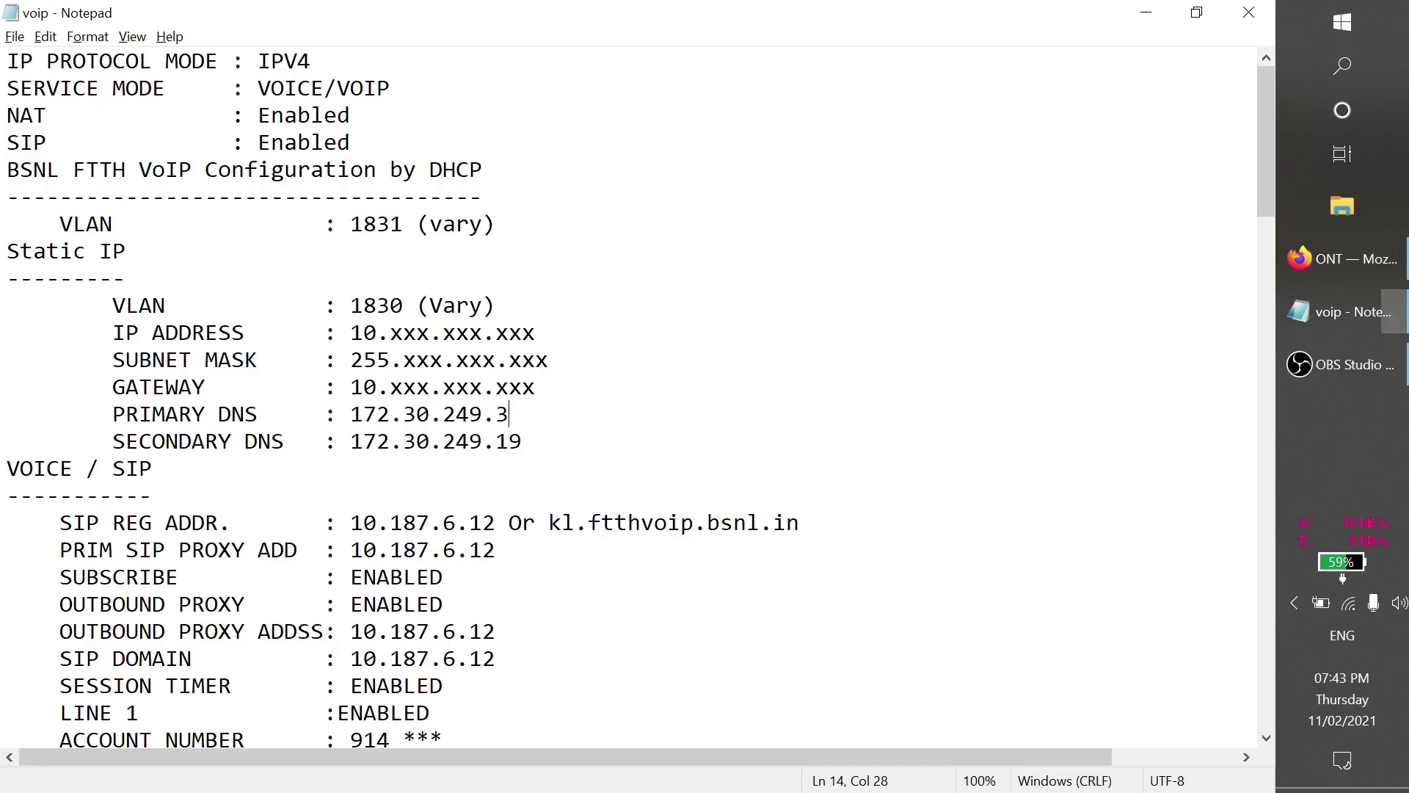
{"action": "left_click_drag", "start_coordinate": [509, 414], "coordinate": [351, 414]}
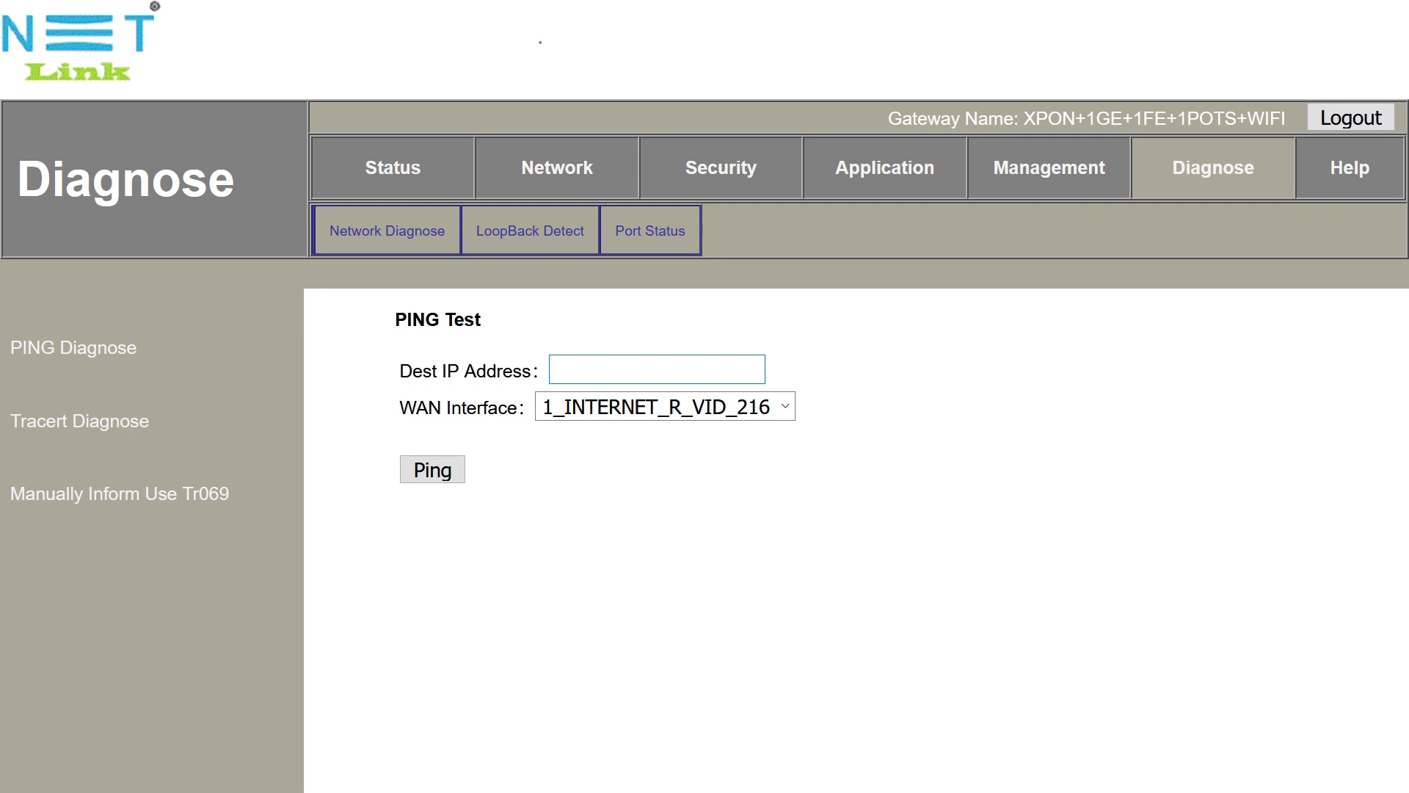
{"action": "key", "text": "ctrl+v"}
{"action": "left_click", "coordinate": [607, 417]}
{"action": "left_click", "coordinate": [588, 487]}
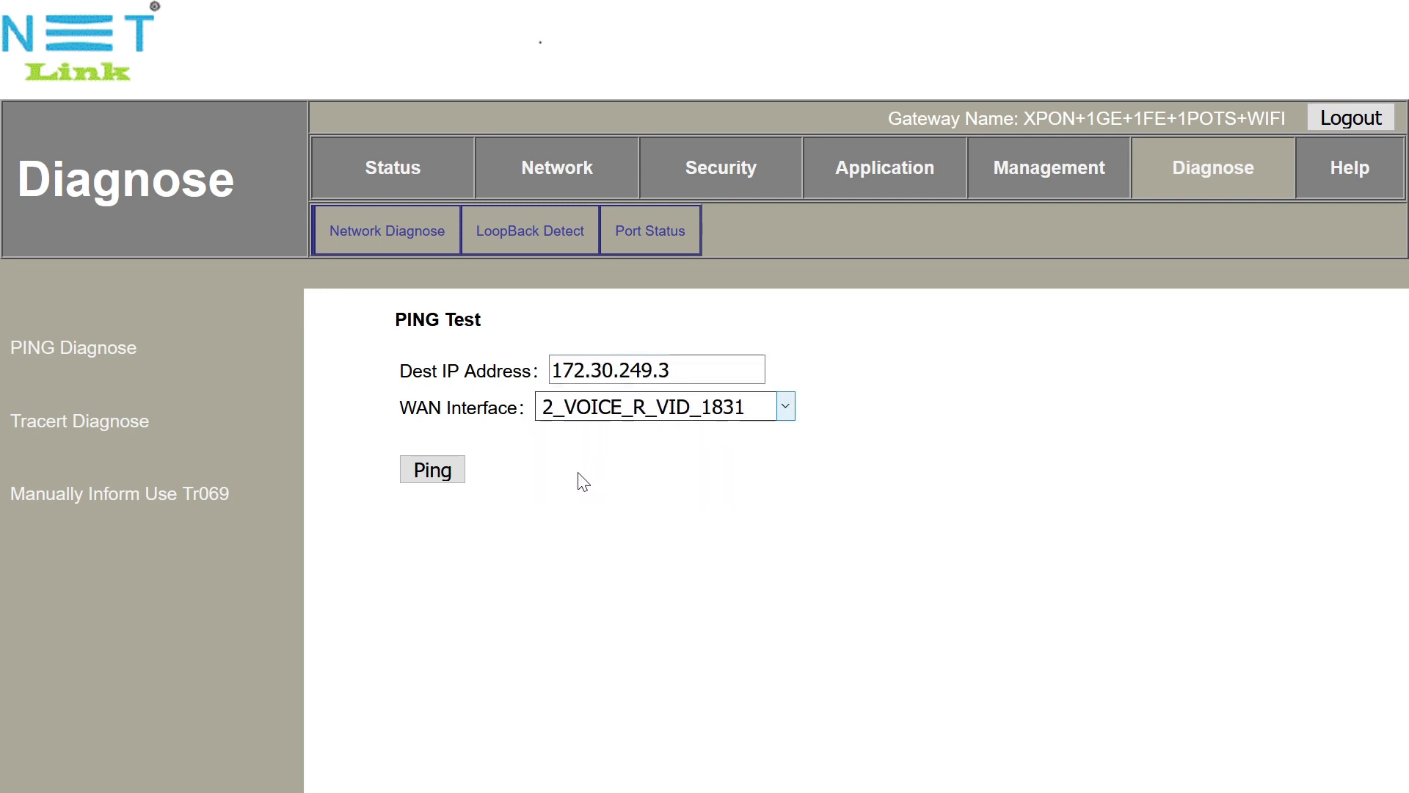
{"action": "left_click", "coordinate": [423, 473]}
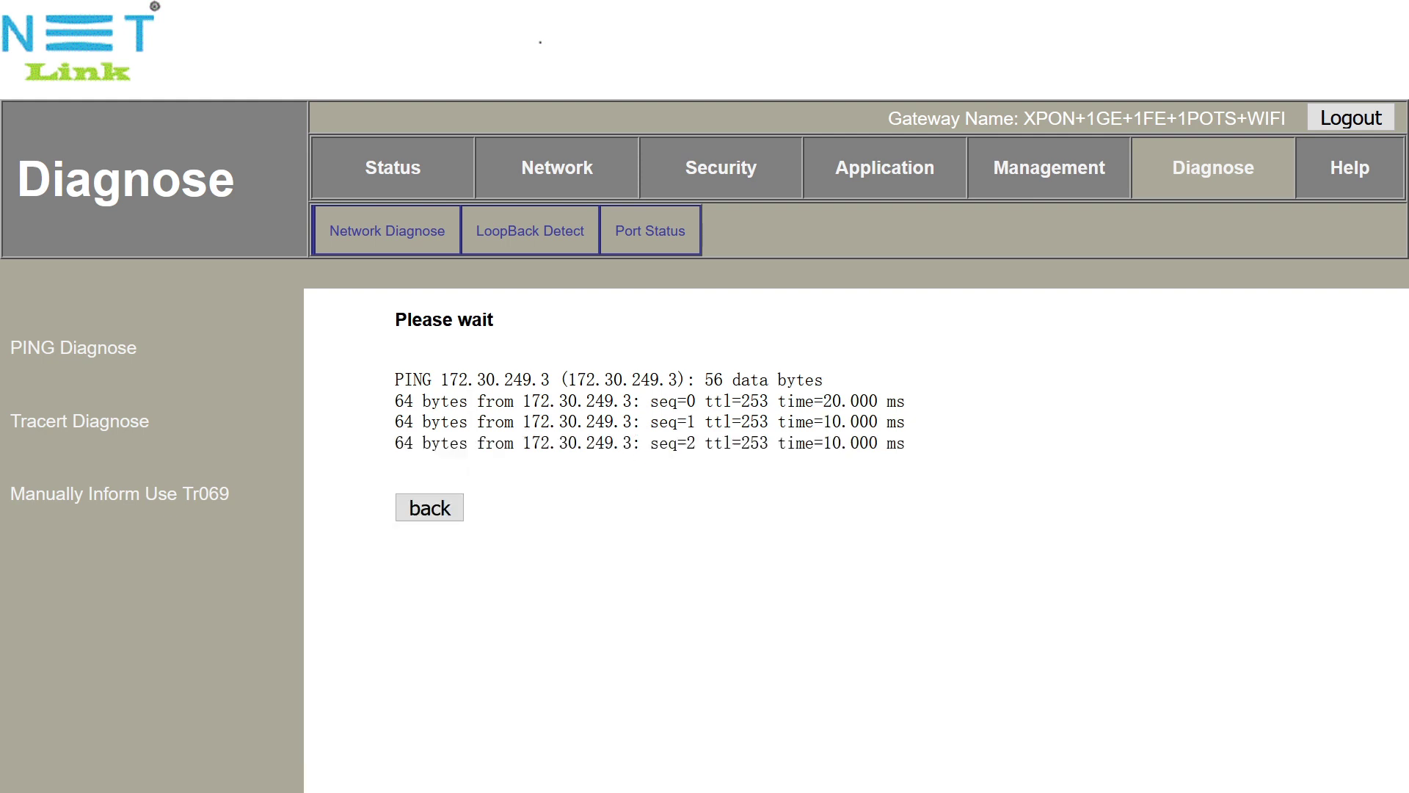
- Switch back to the voip notes in Notepad and recap the VLAN, static IP and SIP line parameters
{"action": "key", "text": "alt+Tab"}
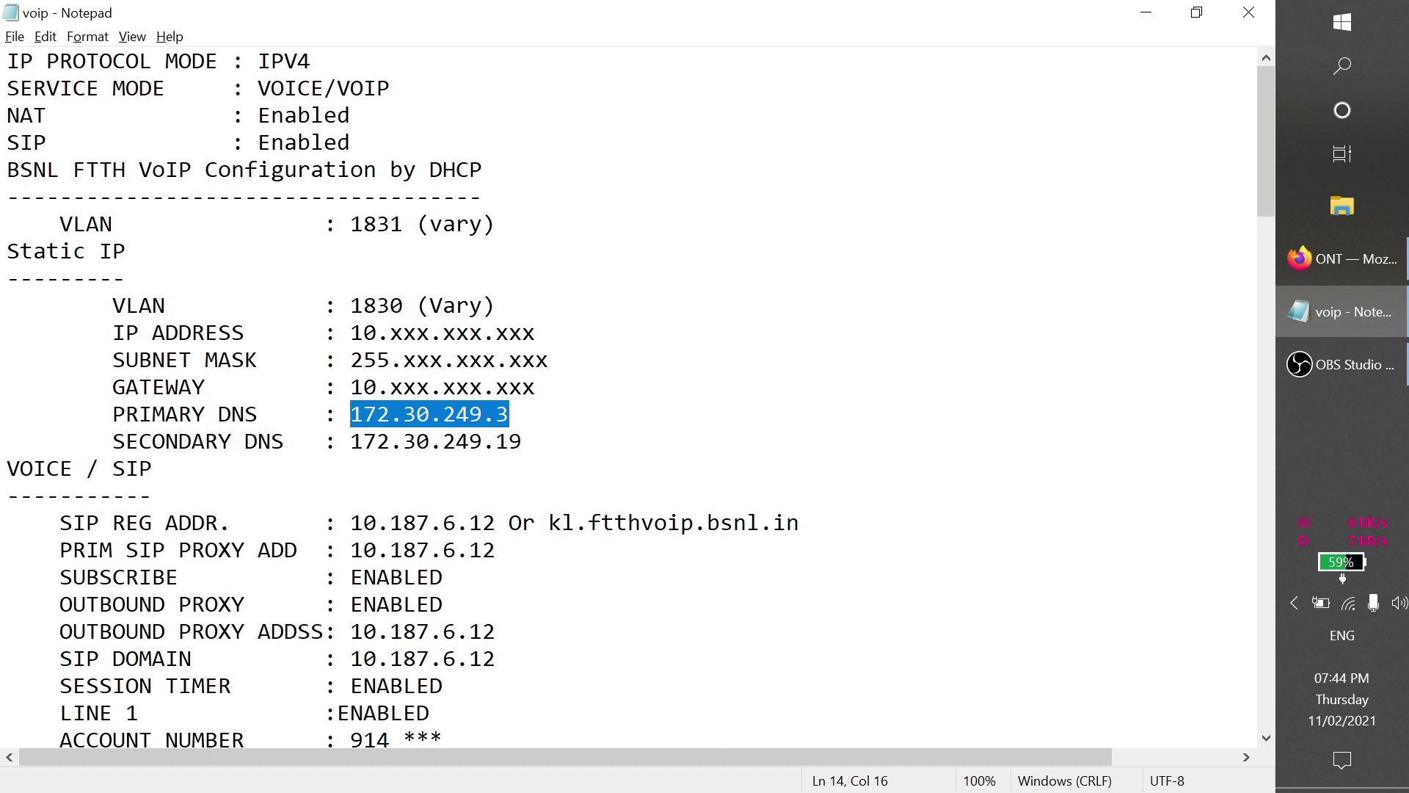
{"action": "scroll", "coordinate": [631, 397], "scroll_direction": "down", "scroll_amount": 1}
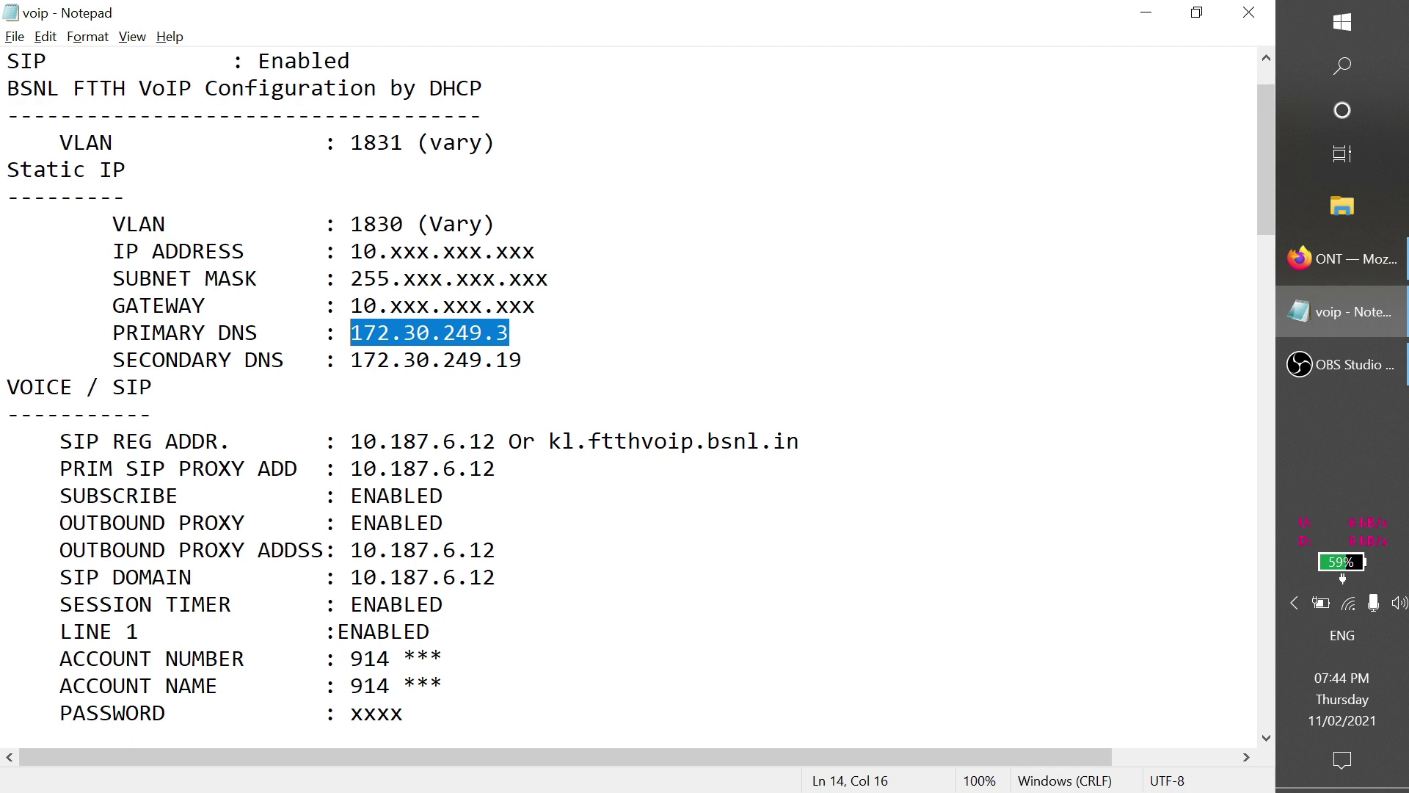
{"action": "scroll", "coordinate": [629, 397], "scroll_direction": "up", "scroll_amount": 1}
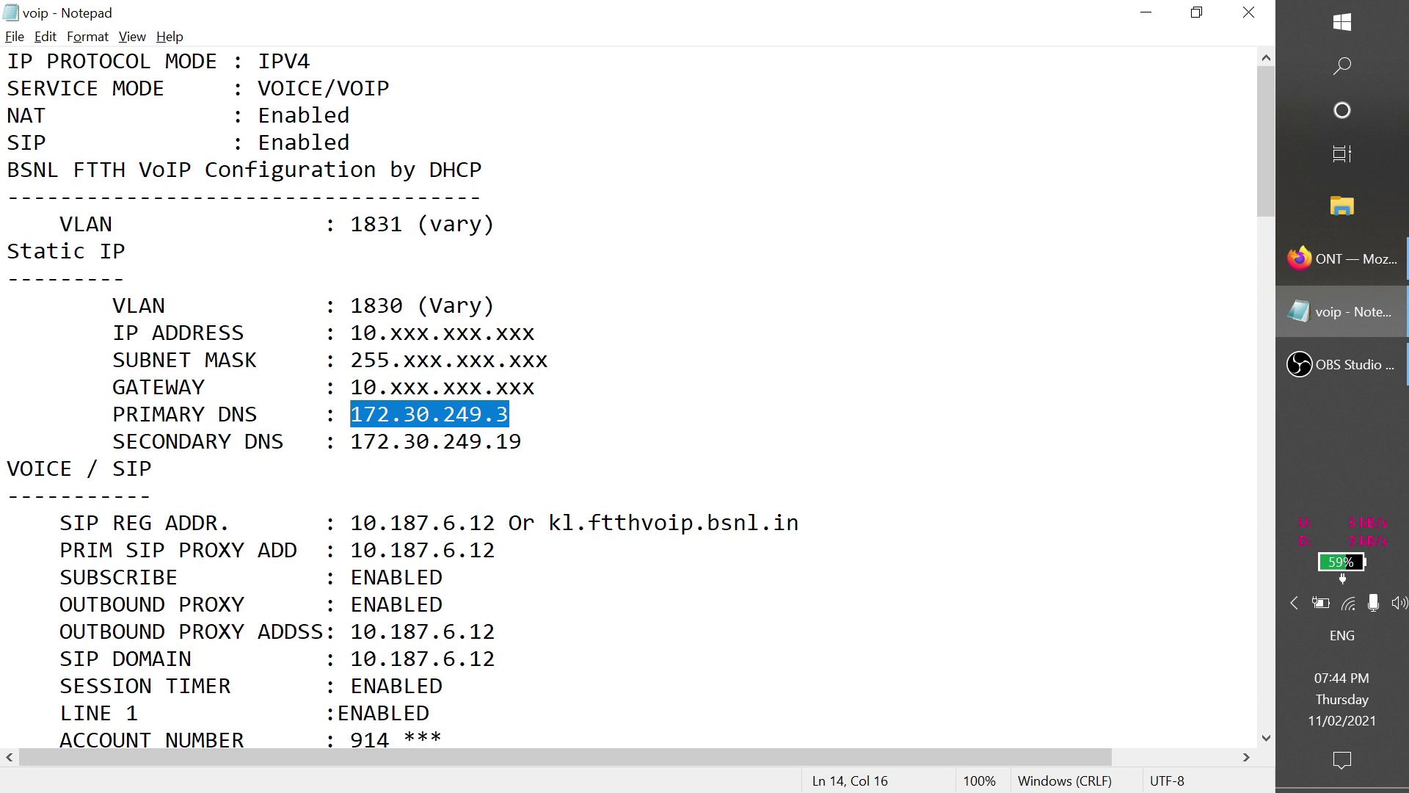
{"action": "scroll", "coordinate": [628, 396], "scroll_direction": "down", "scroll_amount": 1}
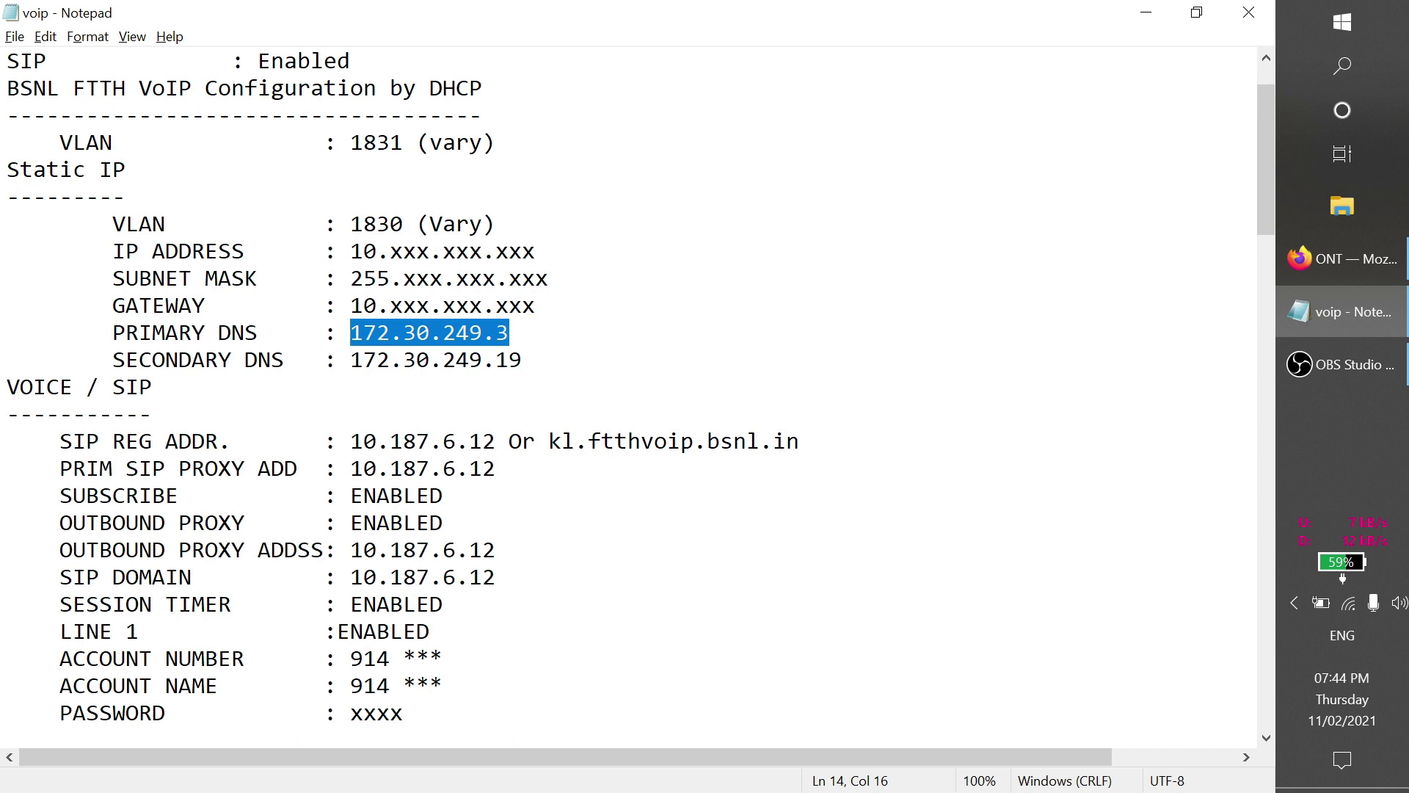